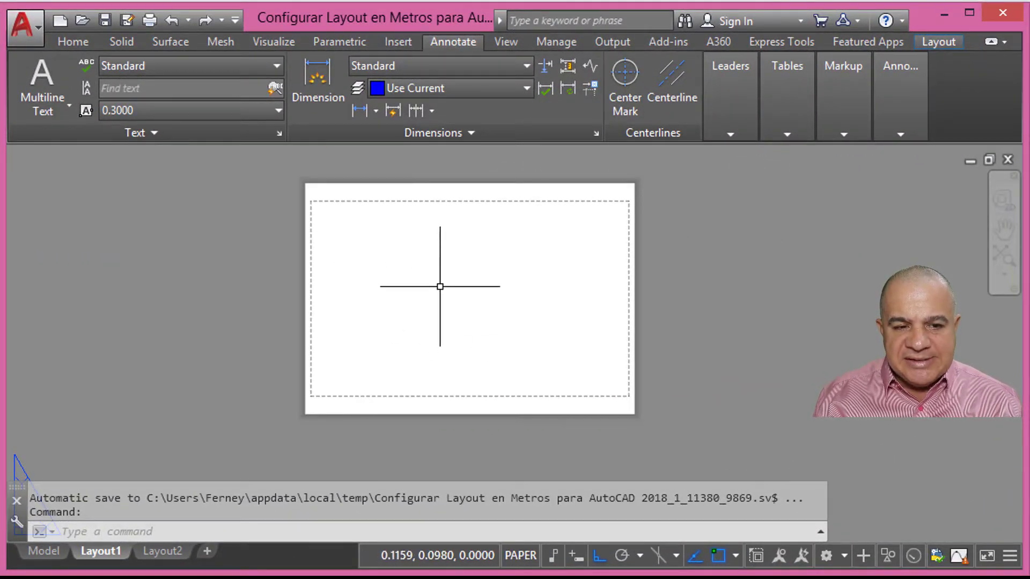
# Step: Open the full Insert block options and browse for a drawing file to insert
pyautogui.click(396, 41)
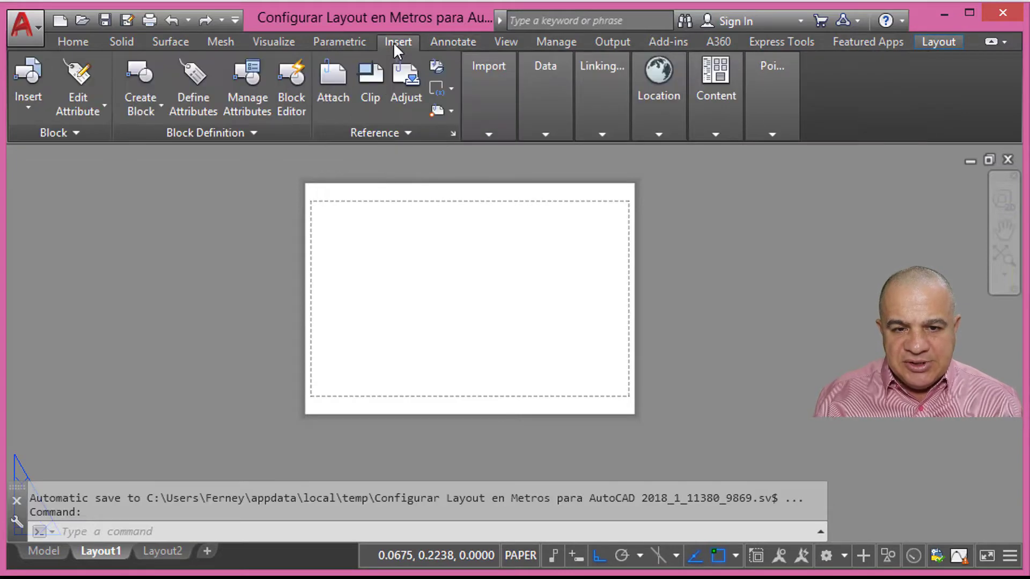
pyautogui.click(25, 110)
pyautogui.click(27, 108)
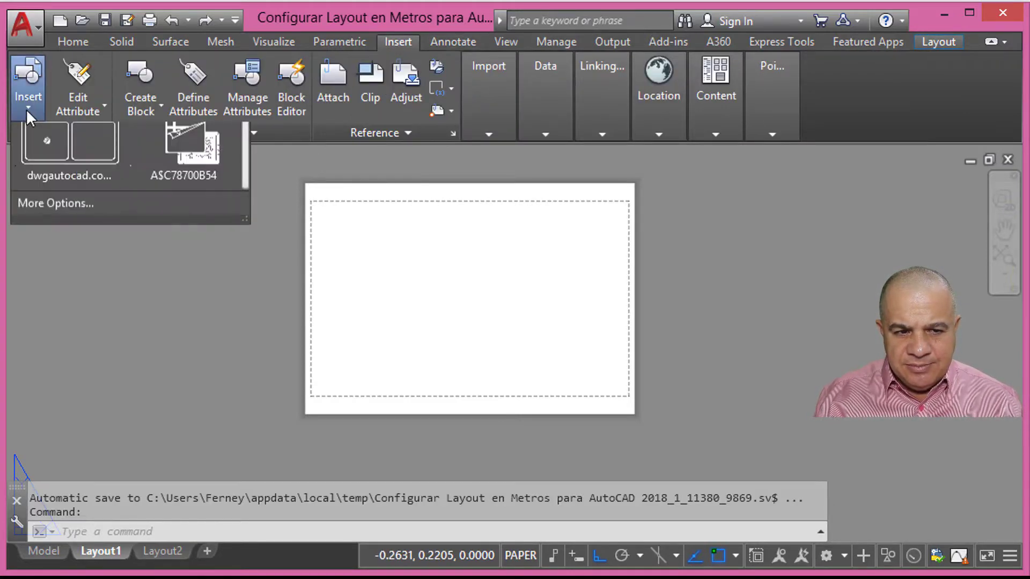
pyautogui.click(50, 314)
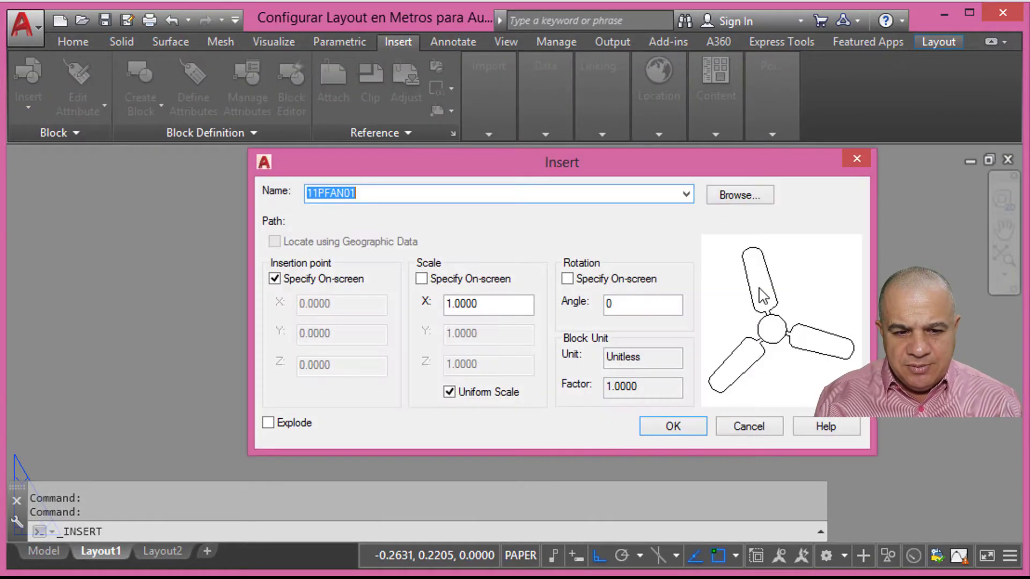
pyautogui.click(743, 202)
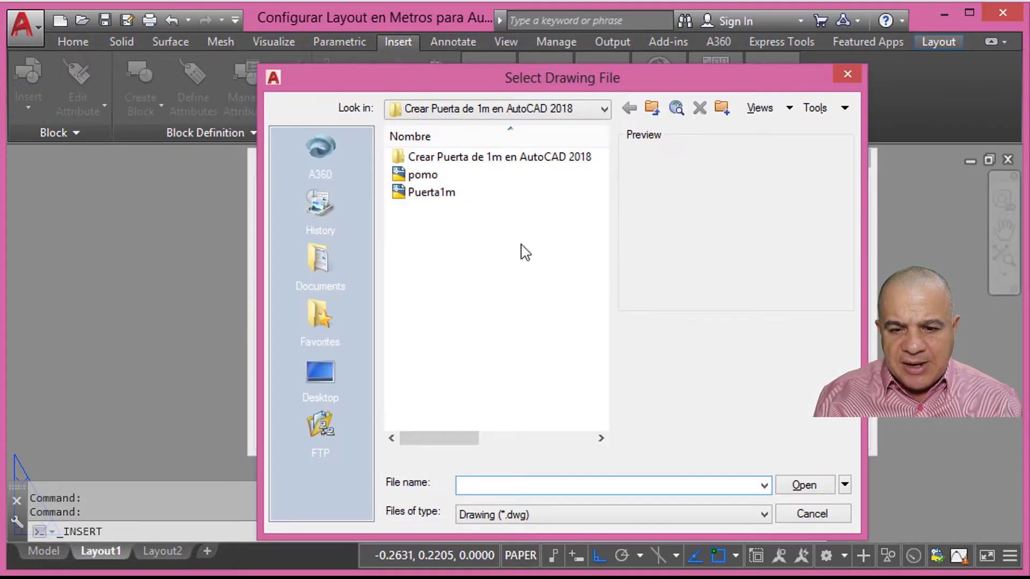
pyautogui.click(605, 109)
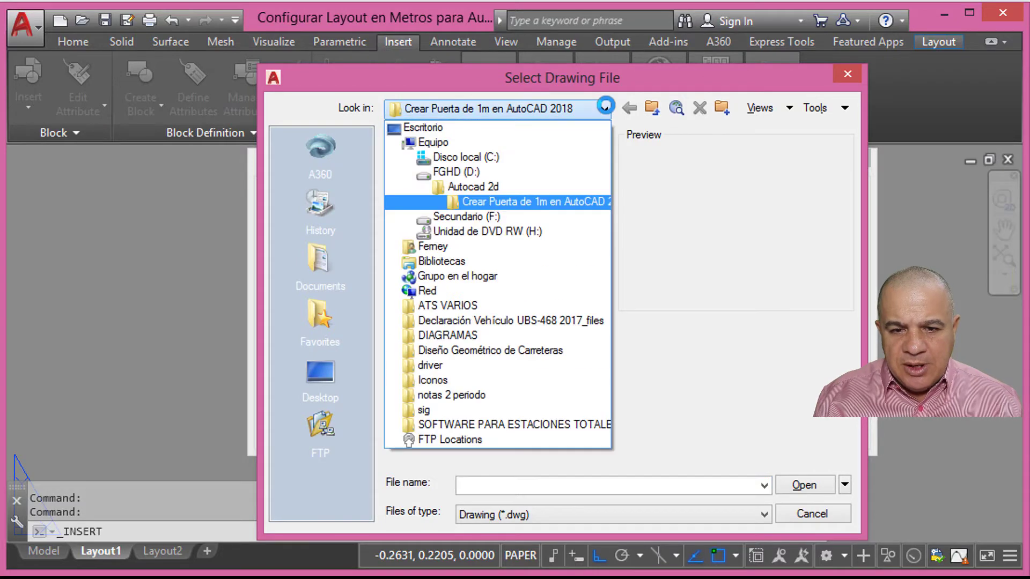
# Step: Navigate to F:\2017\VIDEOS\Autocad 2d\Configurar Layout en Metros para AutoCAD
pyautogui.click(481, 219)
pyautogui.doubleClick(419, 157)
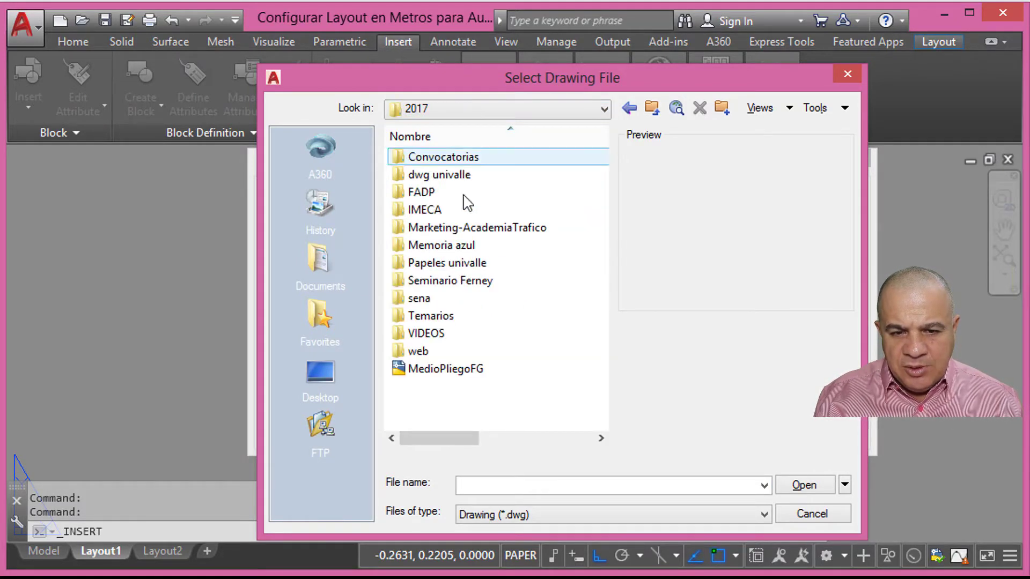
pyautogui.doubleClick(443, 335)
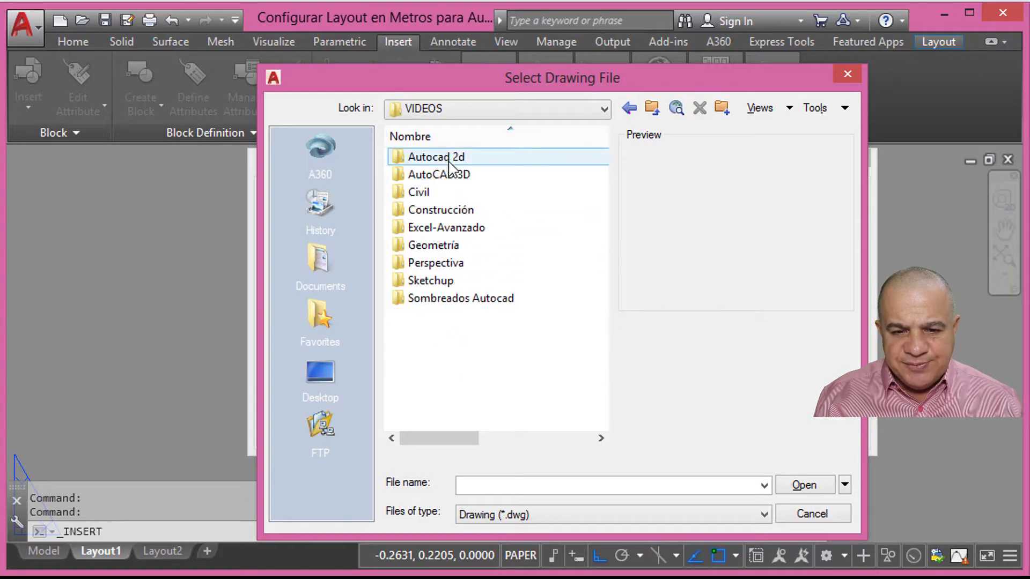
pyautogui.doubleClick(453, 158)
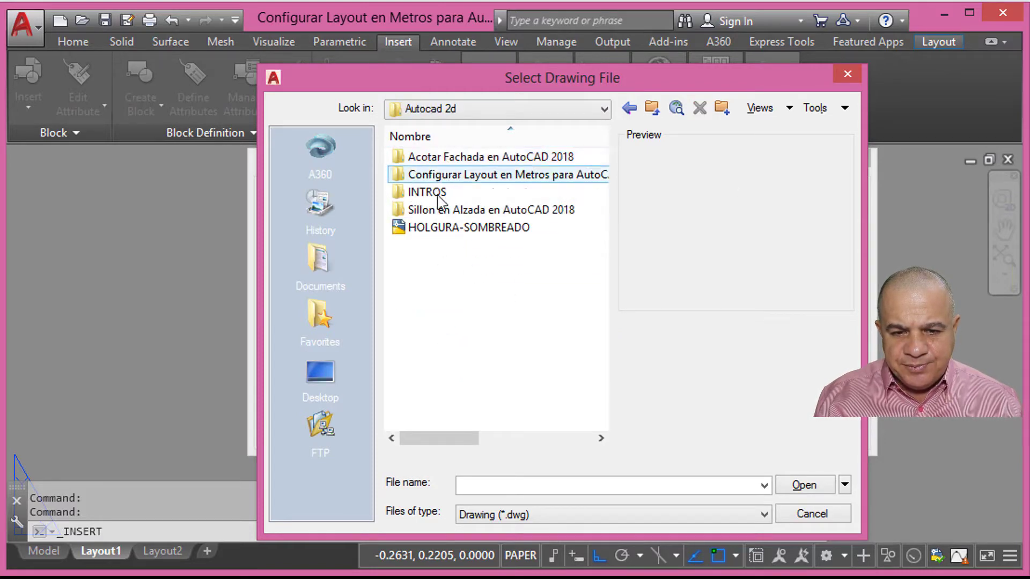
pyautogui.doubleClick(435, 175)
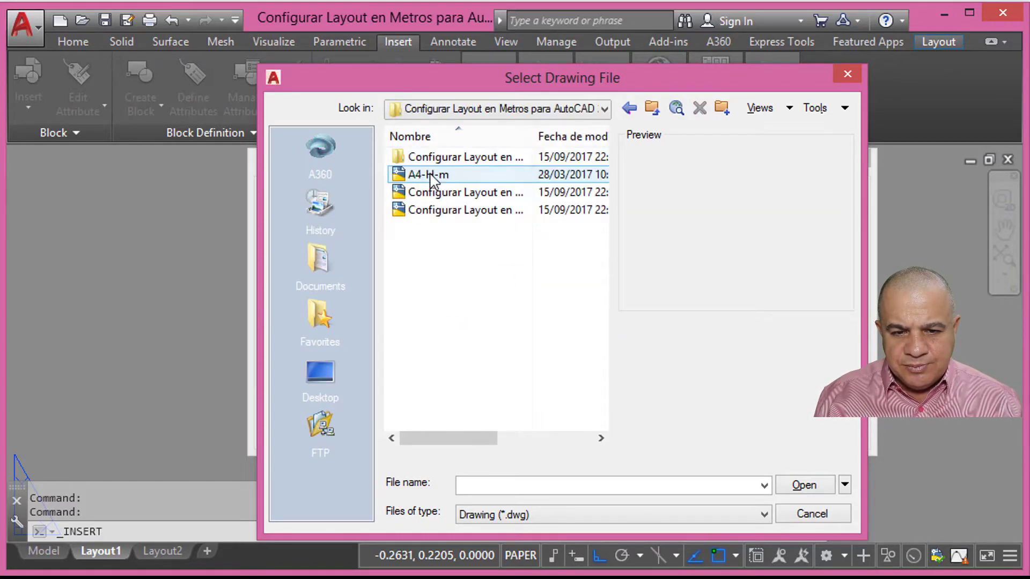
# Step: Choose A4-H-m.dwg and accept scale 1, rotation 0 in meters
pyautogui.click(421, 177)
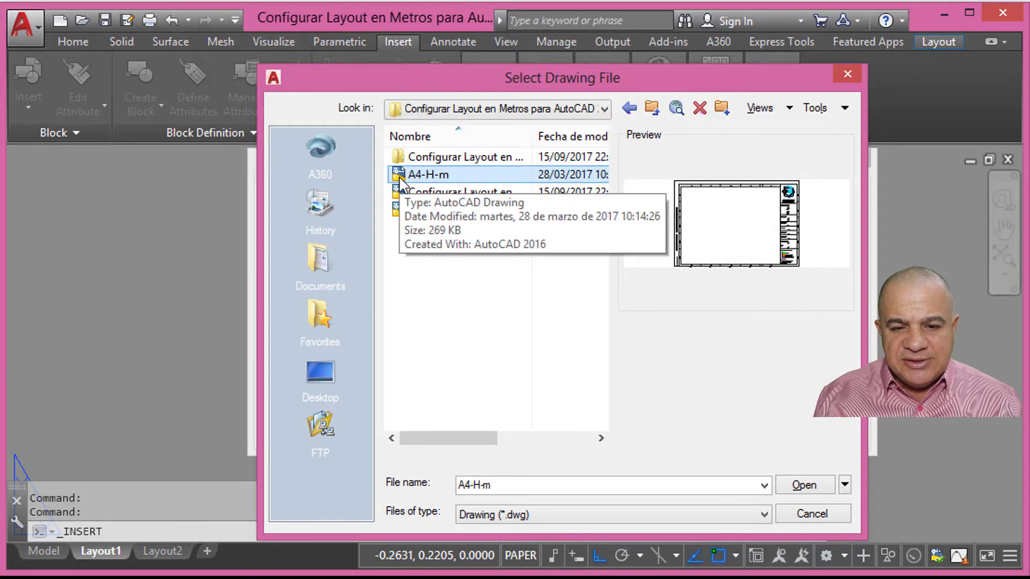
pyautogui.click(799, 487)
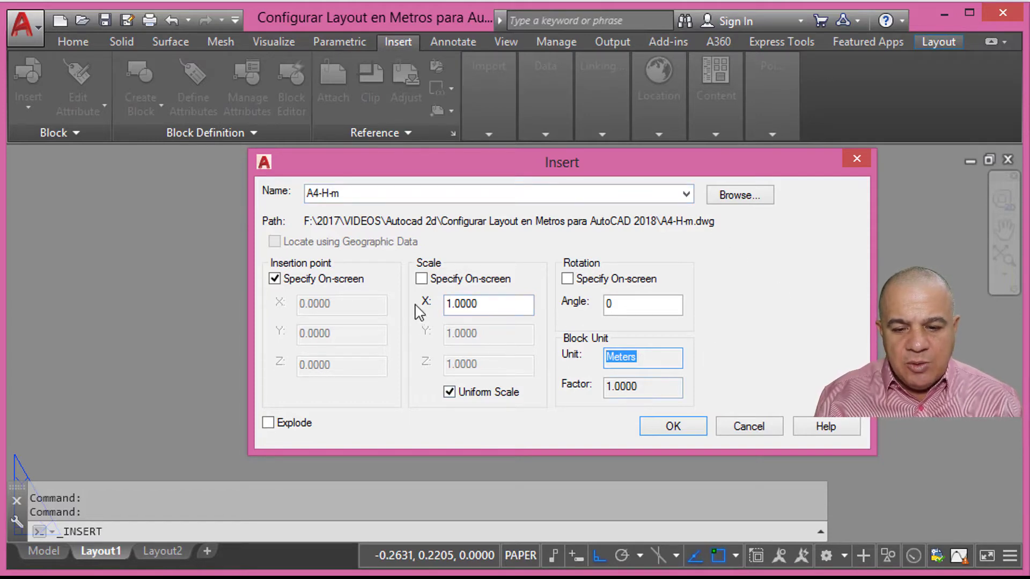
pyautogui.click(674, 427)
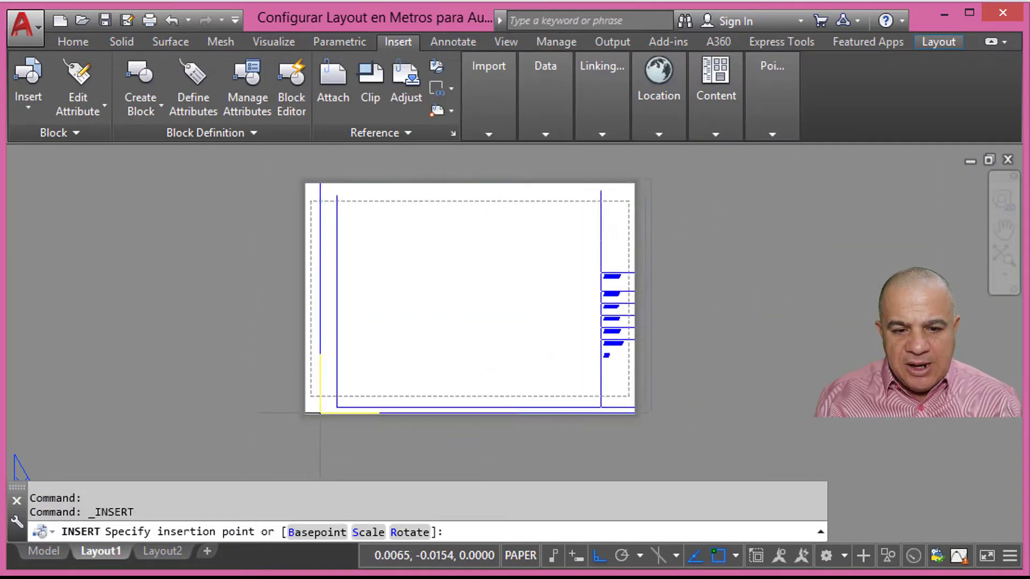
# Step: Place the A4-H-m title block at the sheet's lower-left corner, accepting its attribute values
pyautogui.scroll(4, 294, 402)
pyautogui.scroll(2, 288, 386)
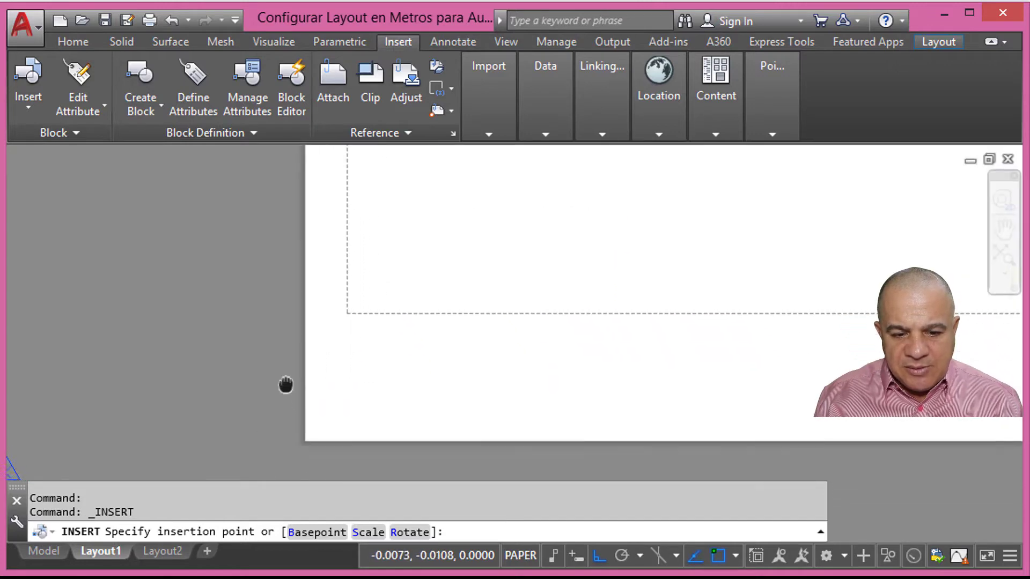
pyautogui.scroll(2, 291, 365)
pyautogui.moveTo(291, 365); pyautogui.dragTo(257, 422, button='middle')
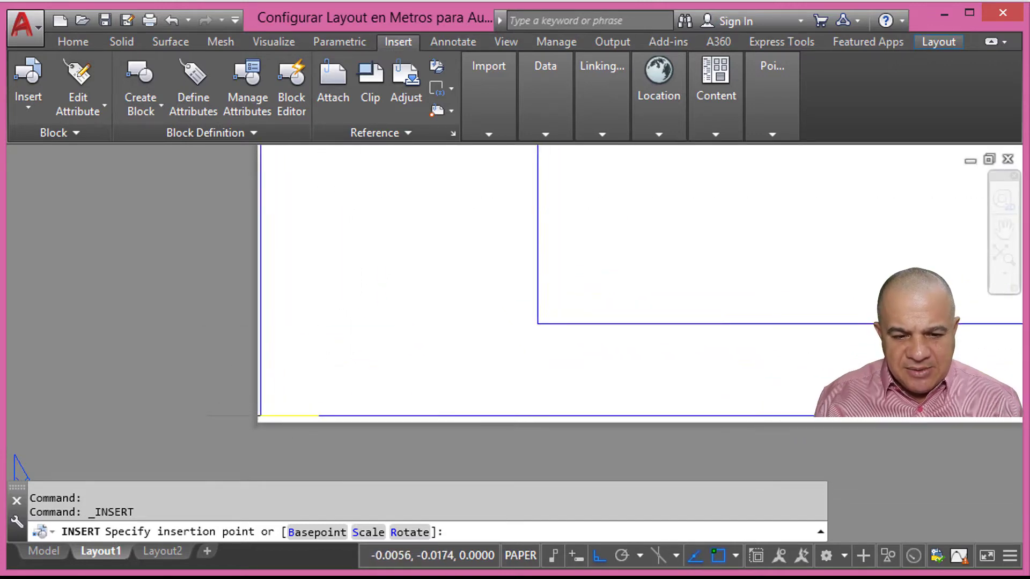
pyautogui.click(258, 423)
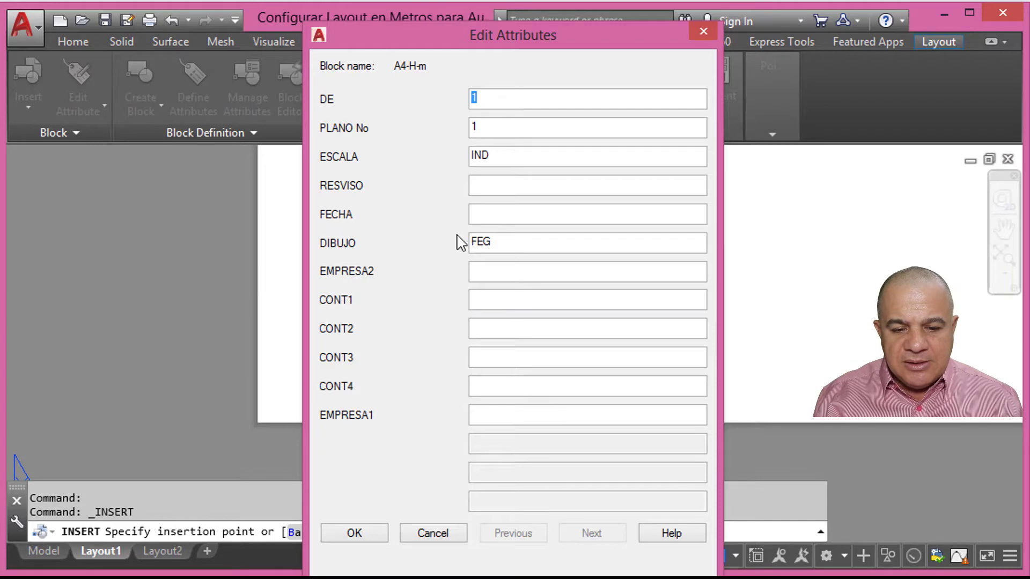
pyautogui.click(368, 536)
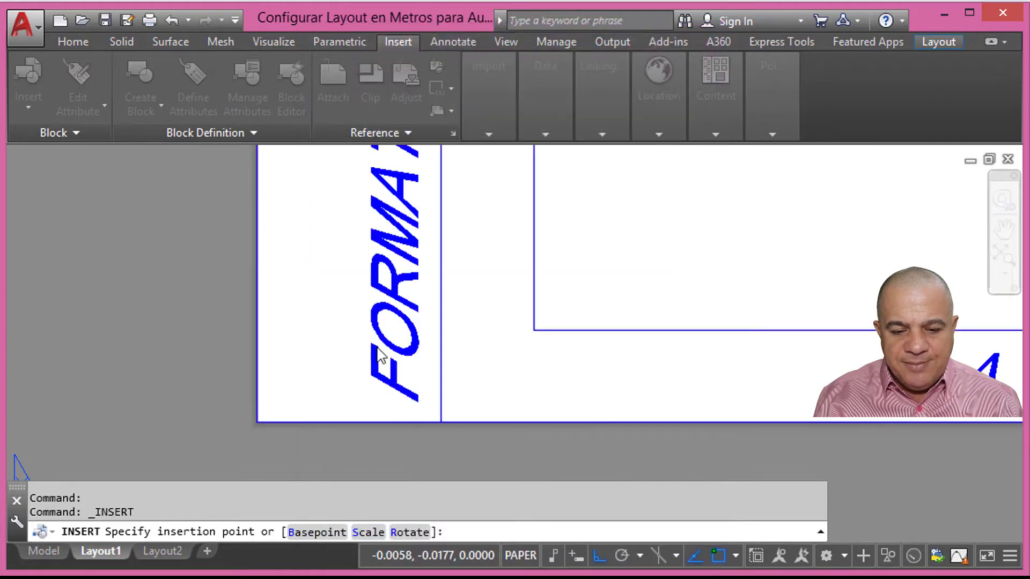
# Step: Zoom to fit the whole sheet and select the inserted title block
pyautogui.scroll(-3, 375, 322)
pyautogui.scroll(-3, 443, 237)
pyautogui.middleClick(444, 237)
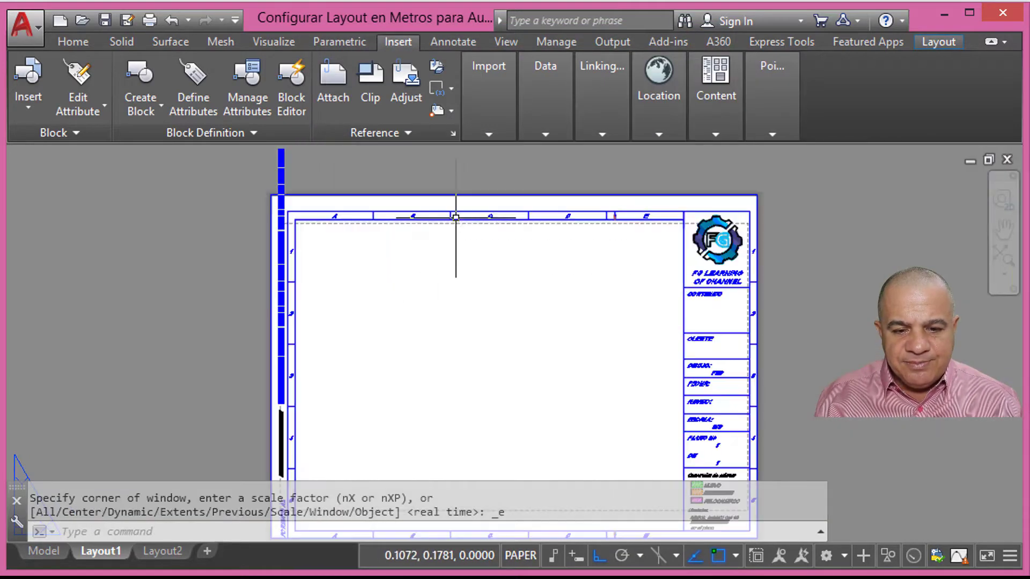
pyautogui.scroll(-2, 543, 234)
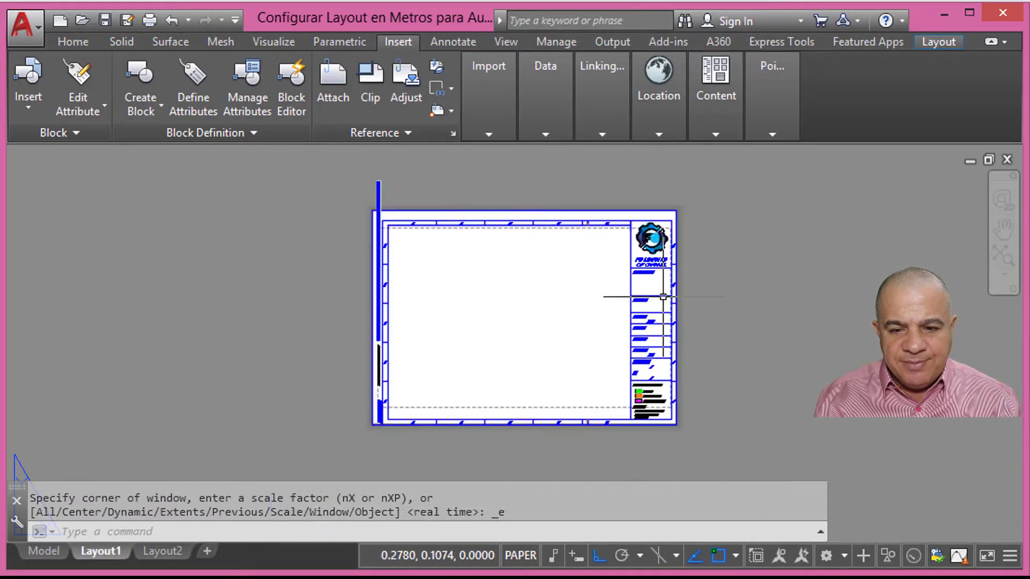
pyautogui.click(631, 315)
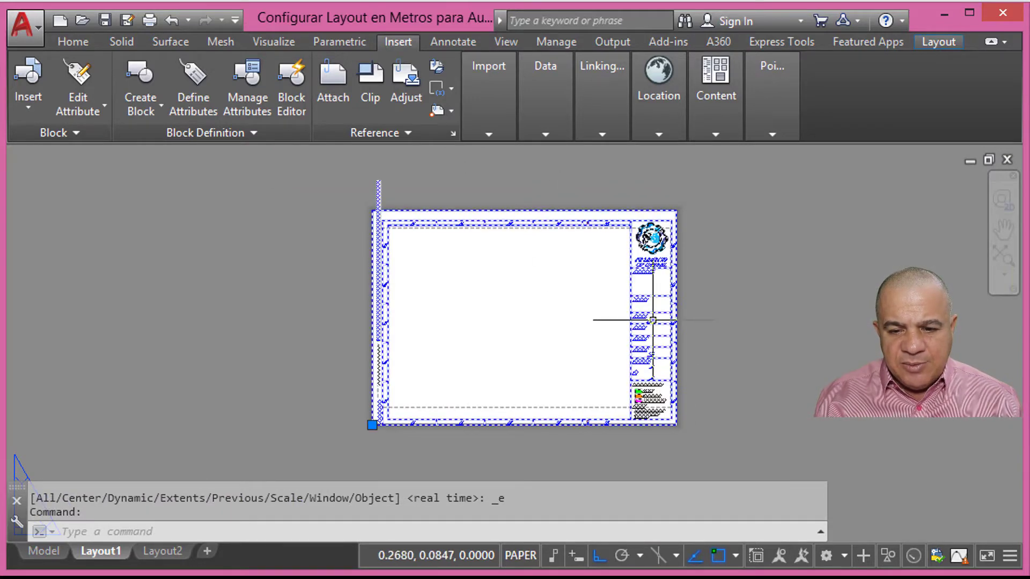
# Step: Create a new layer named FG-Rotulo with colour white
pyautogui.press('Escape')
pyautogui.press('Escape')
pyautogui.write('la')
pyautogui.press('Return')
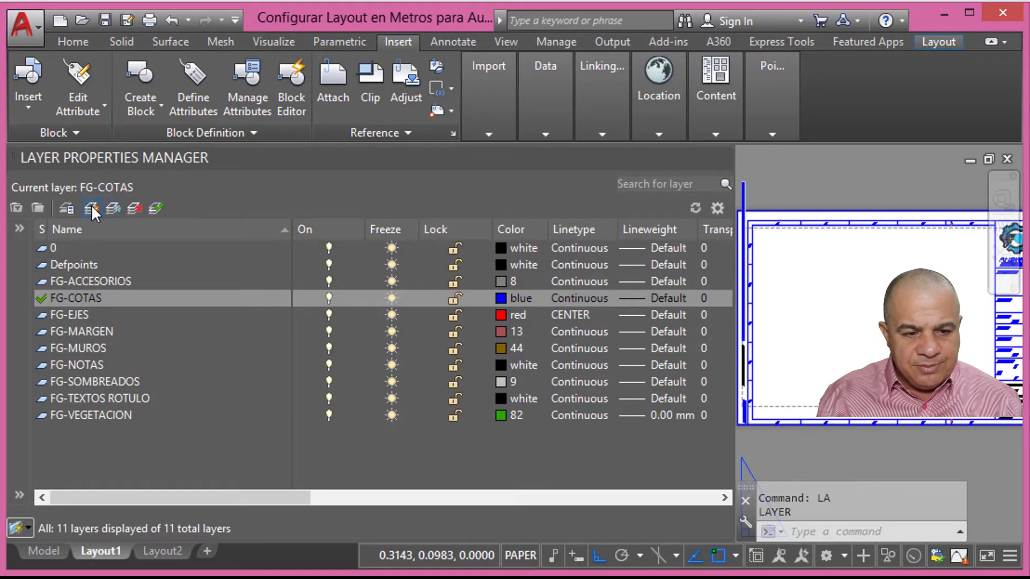
pyautogui.click(91, 208)
pyautogui.write('F')
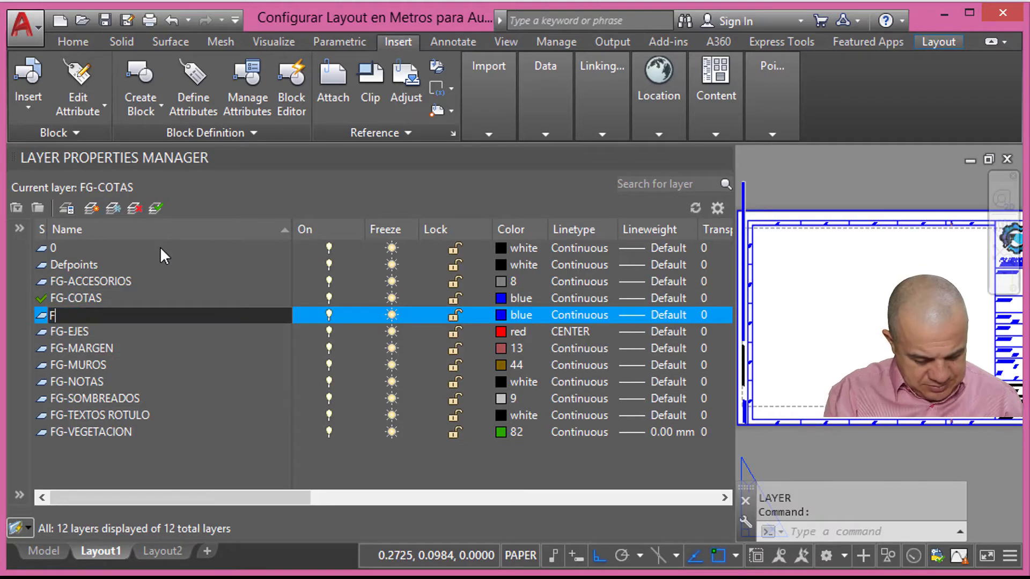
pyautogui.write('G-R')
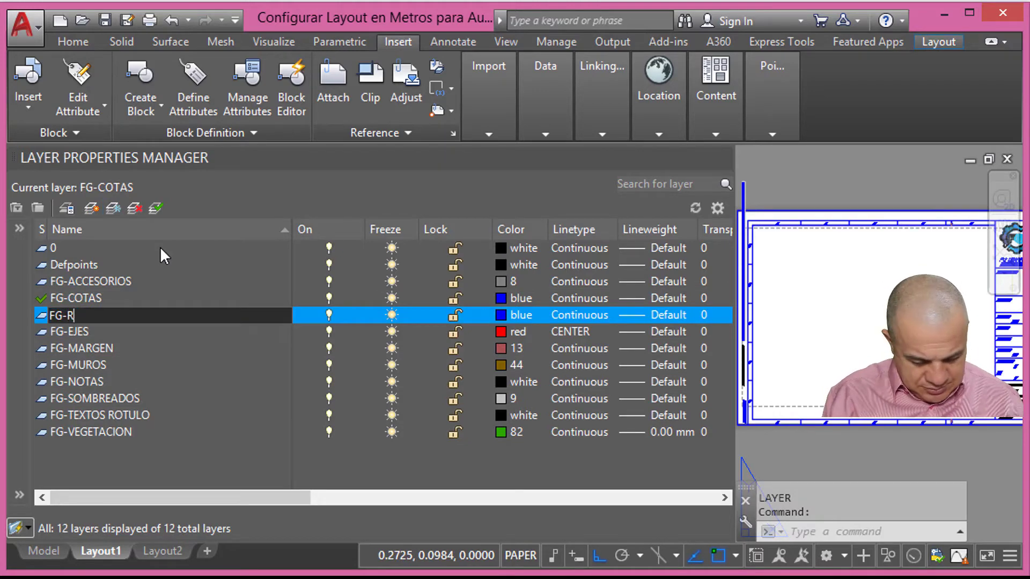
pyautogui.write('otu')
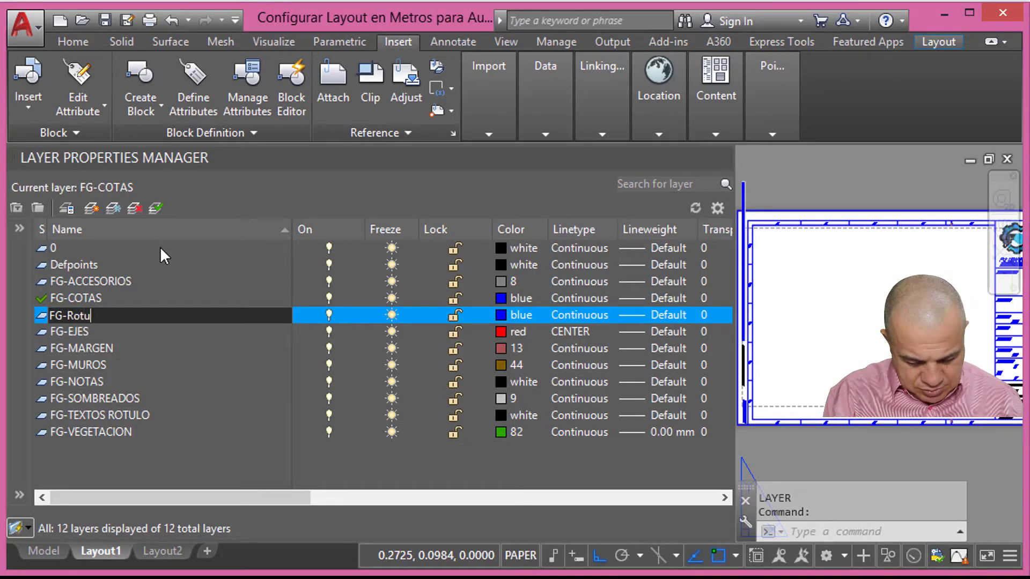
pyautogui.write('lo')
pyautogui.press('Return')
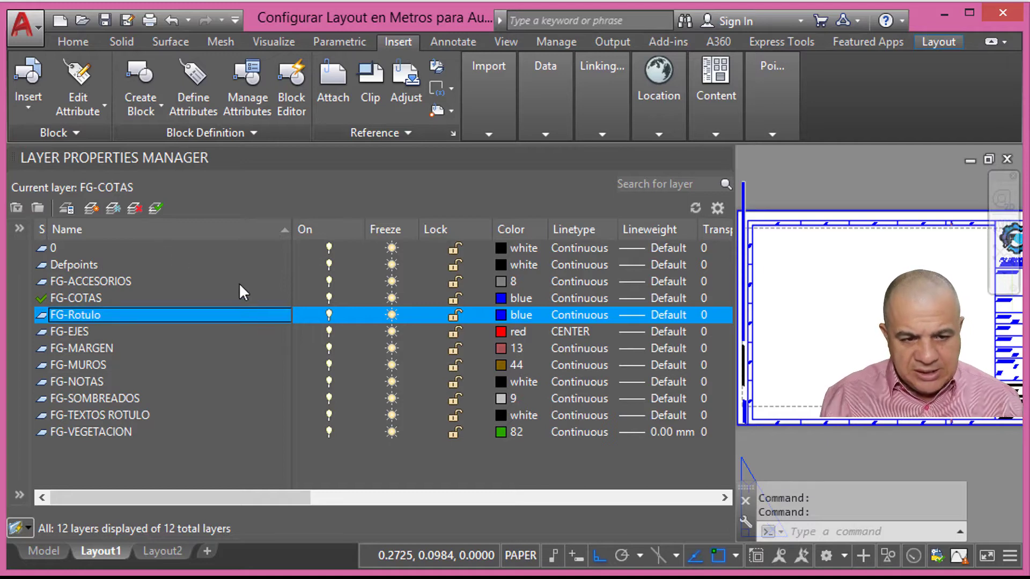
pyautogui.click(501, 316)
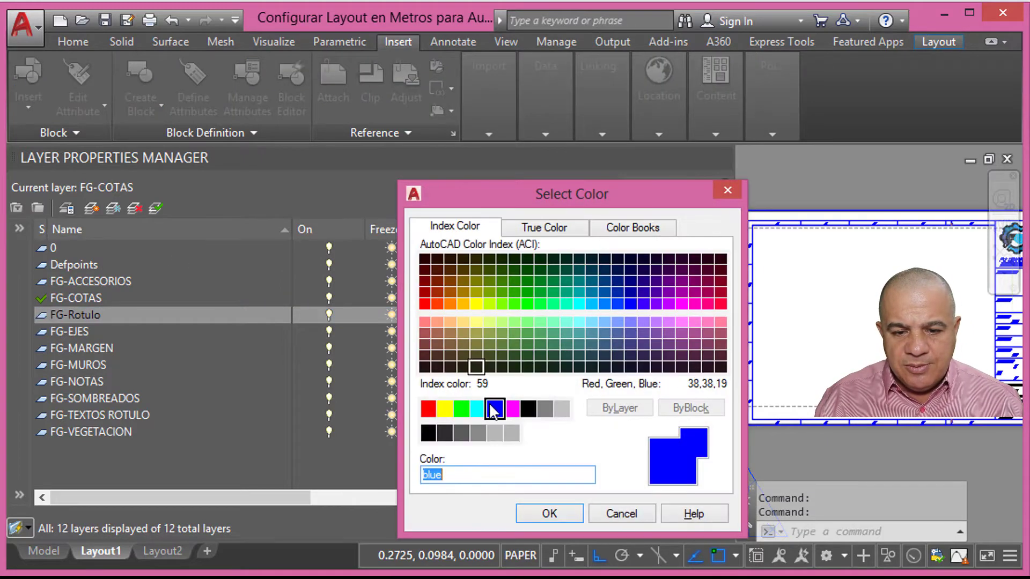
pyautogui.click(528, 409)
pyautogui.click(547, 514)
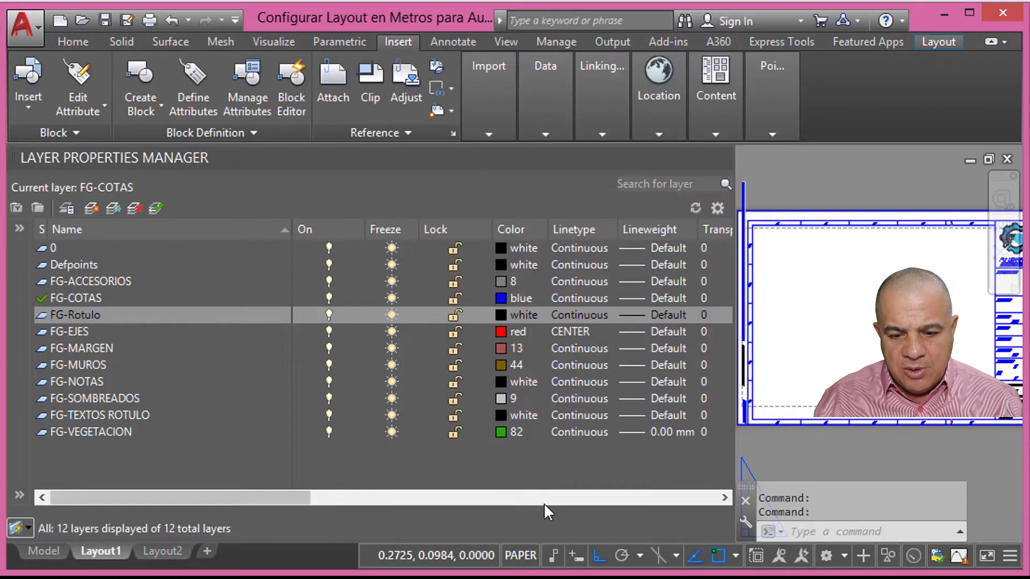
pyautogui.click(722, 156)
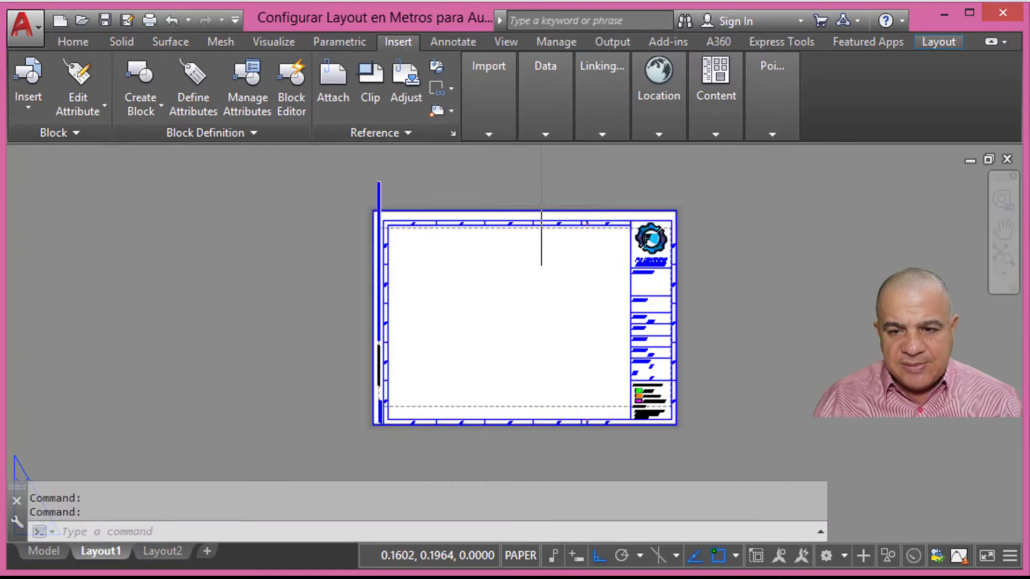
# Step: Move the title block onto the FG-Rotulo layer via Properties
pyautogui.click(537, 220)
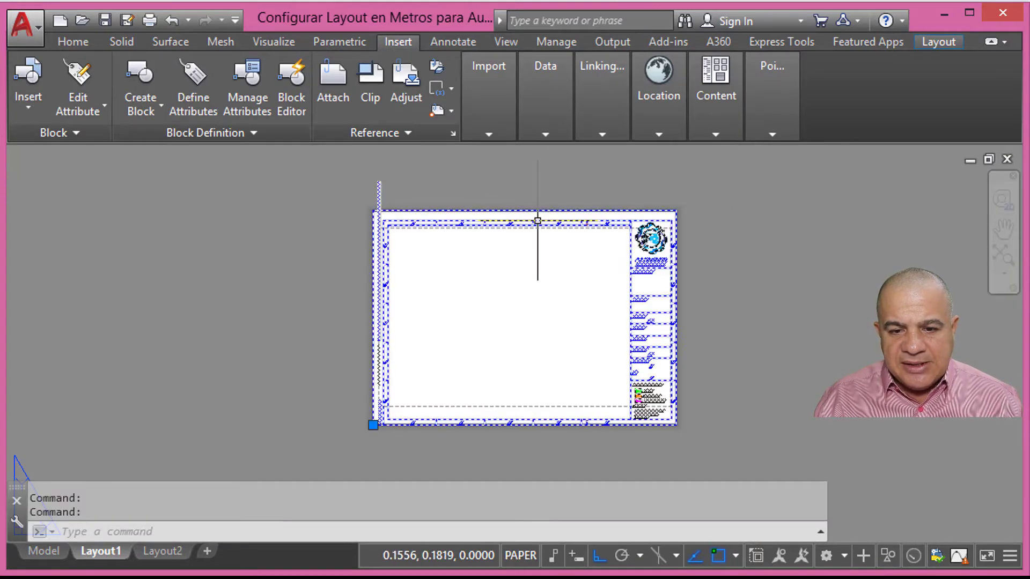
pyautogui.hotkey('ctrl', '1')
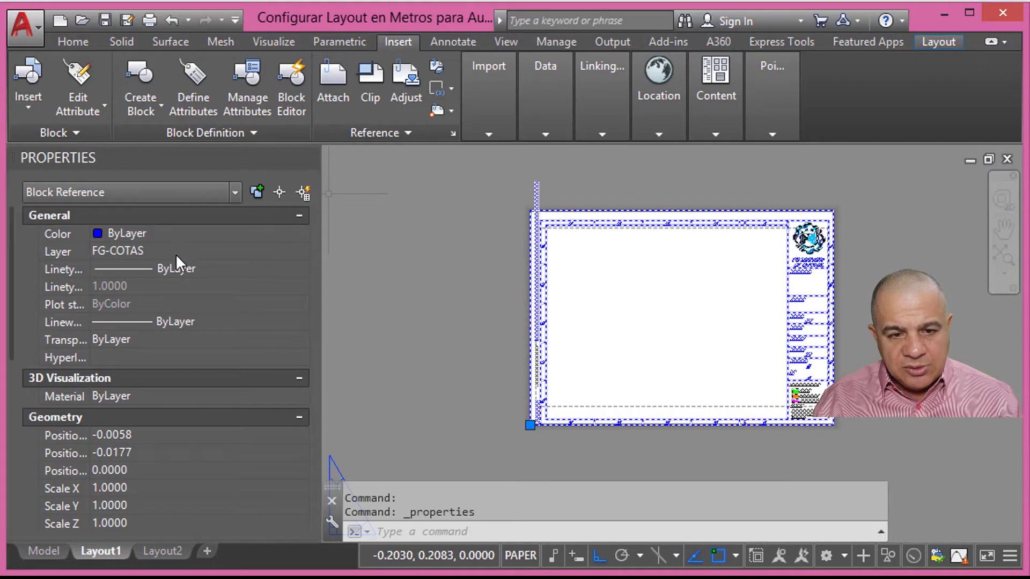
pyautogui.click(173, 253)
pyautogui.click(156, 364)
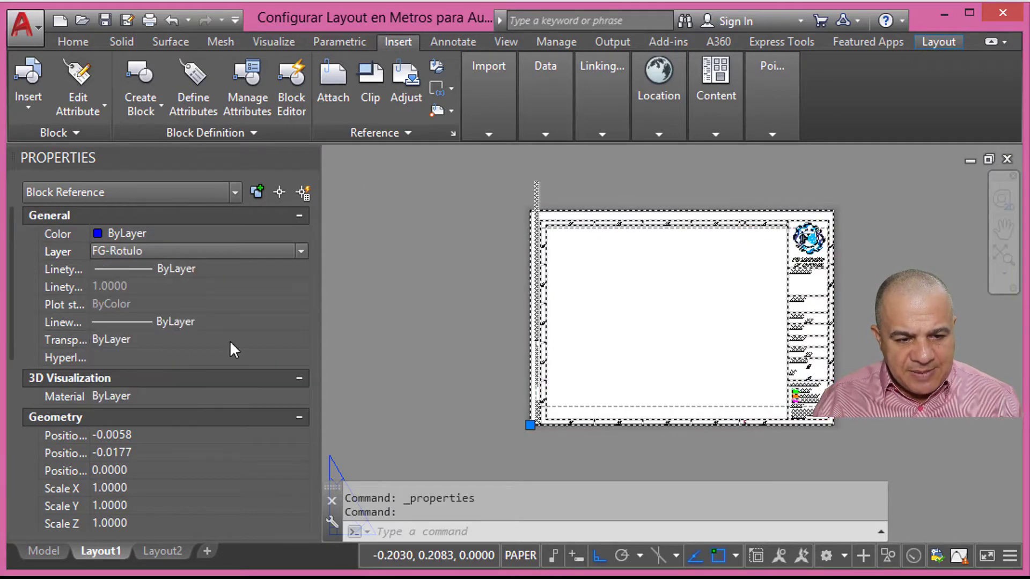
pyautogui.click(310, 156)
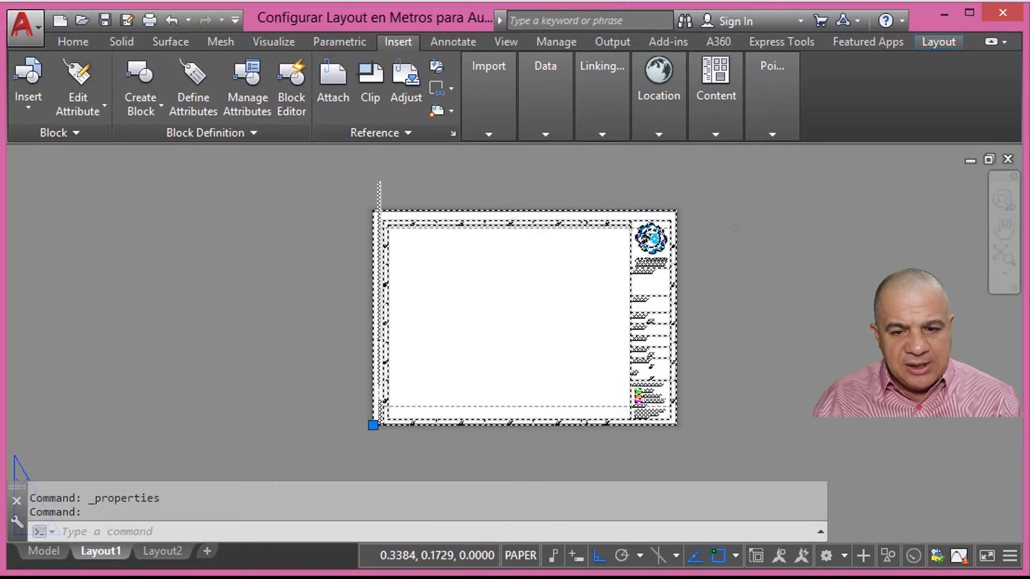
pyautogui.press('Escape')
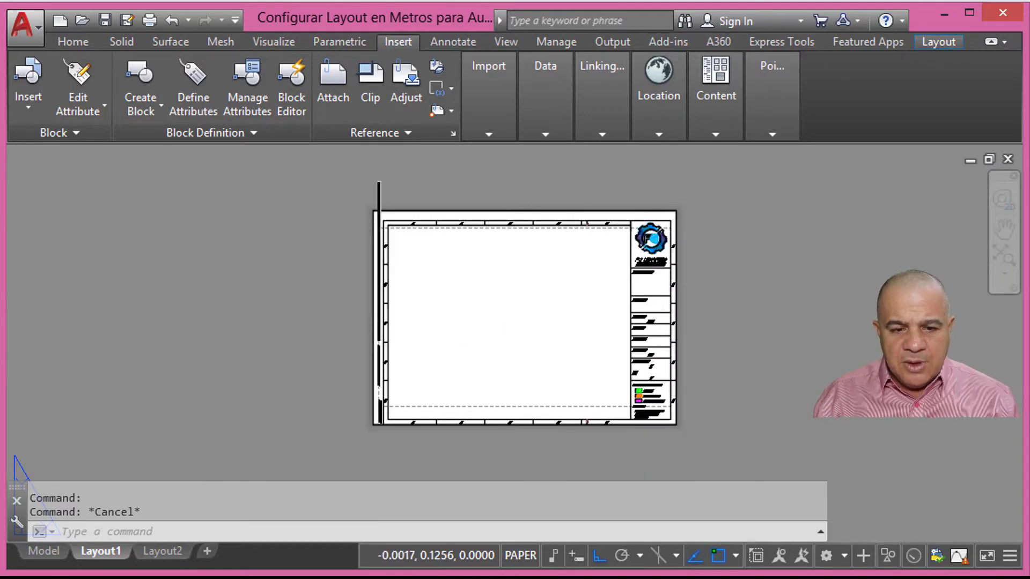
pyautogui.scroll(3, 381, 305)
pyautogui.scroll(2, 379, 281)
pyautogui.scroll(-3, 378, 322)
pyautogui.scroll(-2, 354, 343)
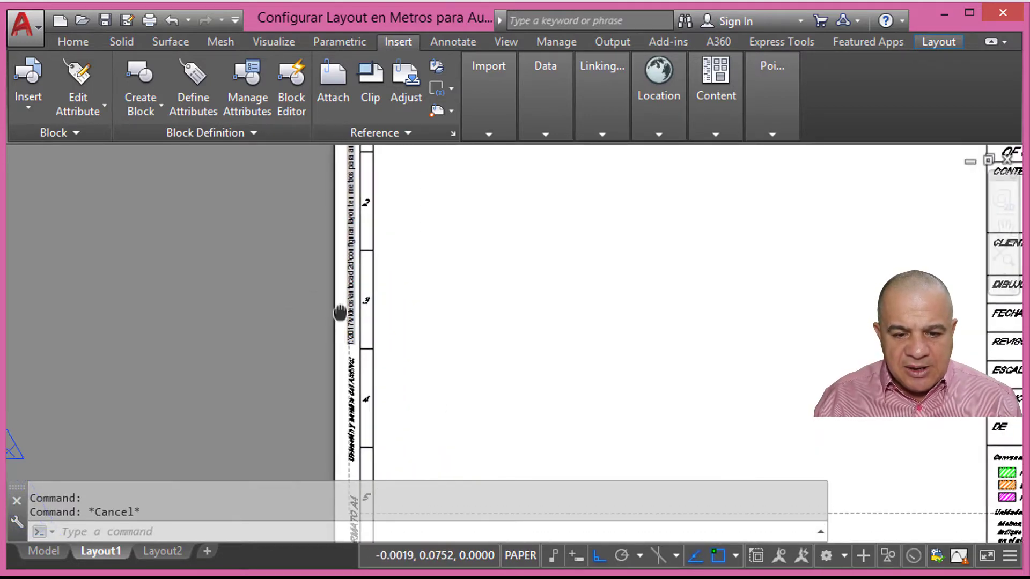
pyautogui.scroll(4, 340, 290)
pyautogui.scroll(3, 340, 253)
pyautogui.scroll(-4, 357, 253)
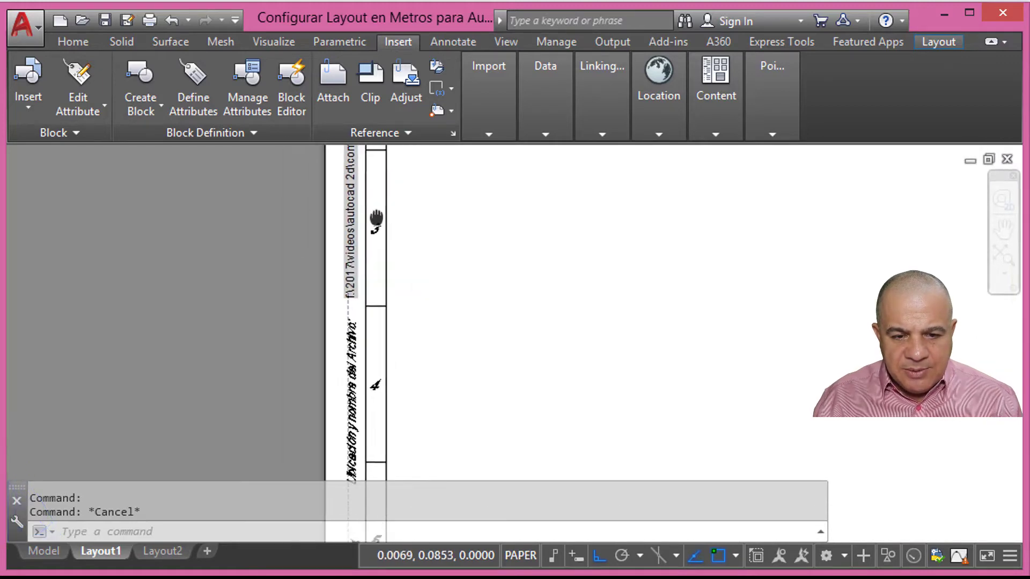
pyautogui.scroll(-3, 375, 430)
pyautogui.scroll(3, 361, 256)
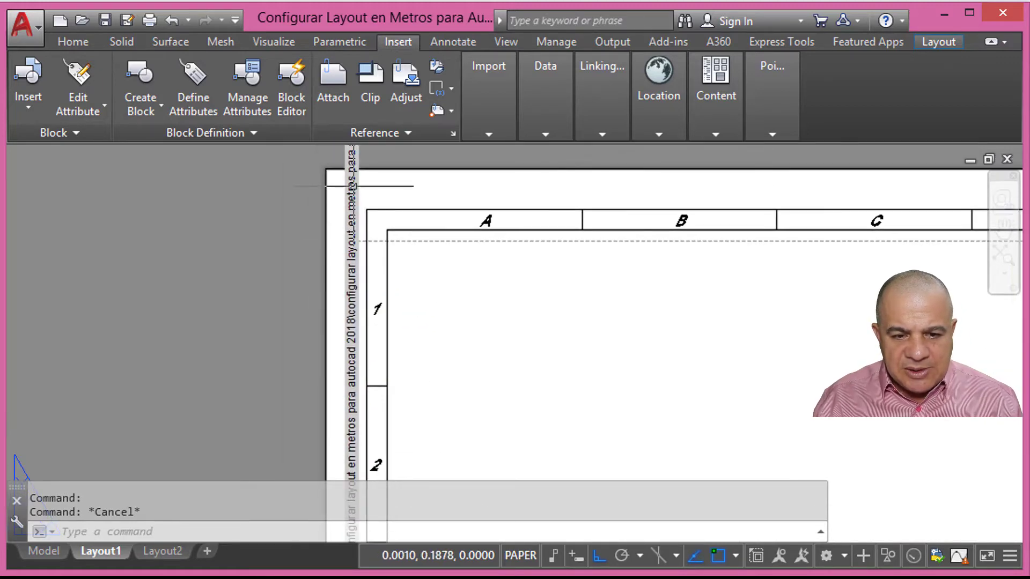
pyautogui.scroll(-2, 368, 244)
pyautogui.scroll(-4, 361, 361)
pyautogui.scroll(7, 362, 376)
pyautogui.moveTo(363, 384); pyautogui.dragTo(338, 306, button='middle')
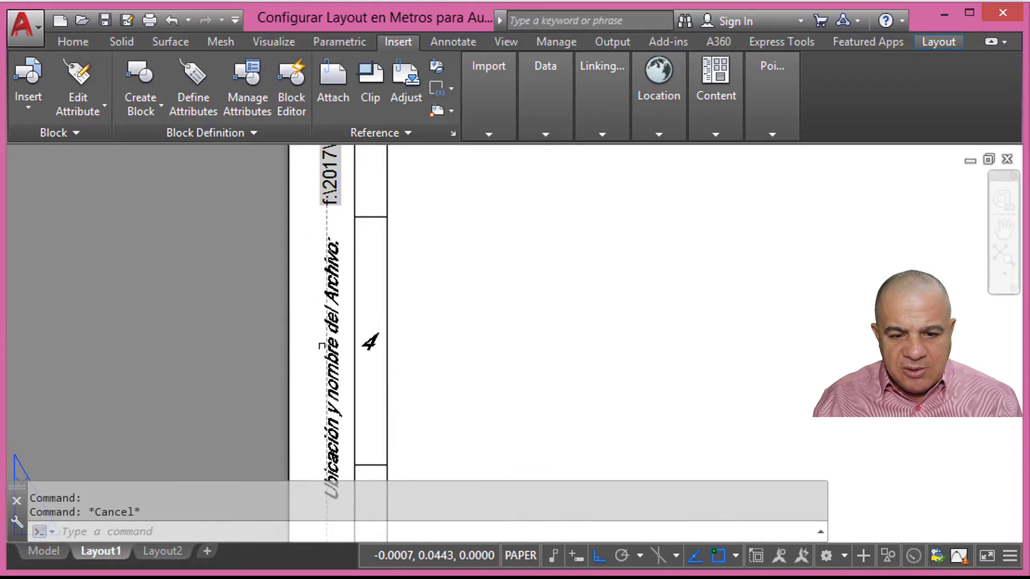
pyautogui.scroll(-5, 330, 324)
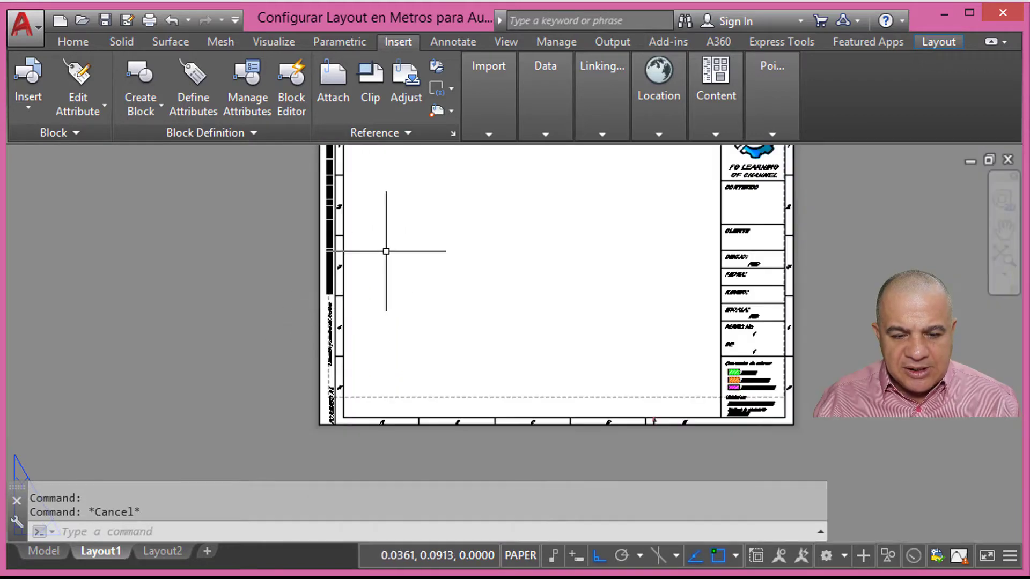
pyautogui.moveTo(386, 252); pyautogui.dragTo(285, 306, button='middle')
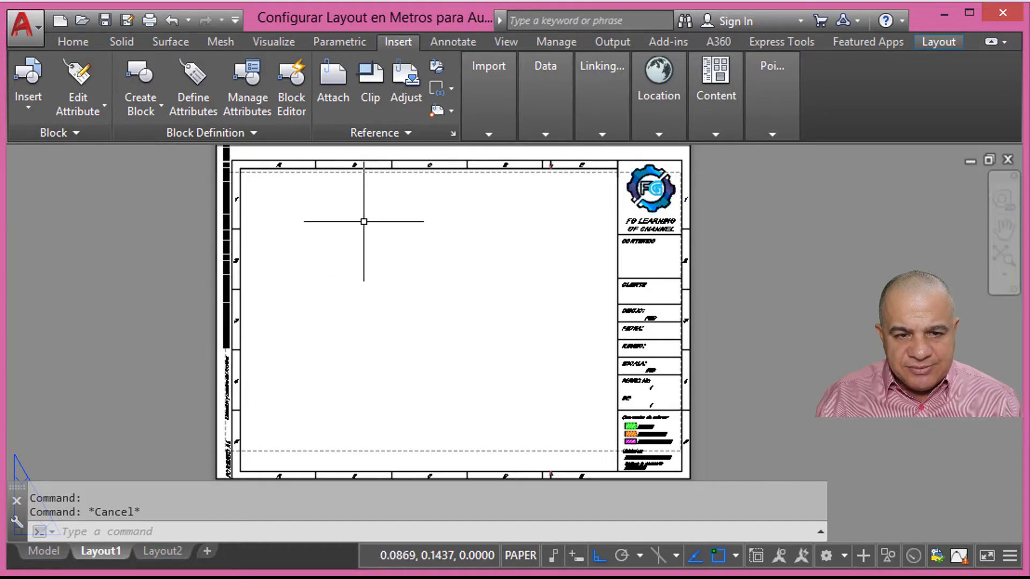
# Step: Create a single rectangular viewport in the sheet's upper-left area with VPORTS
pyautogui.write('vports')
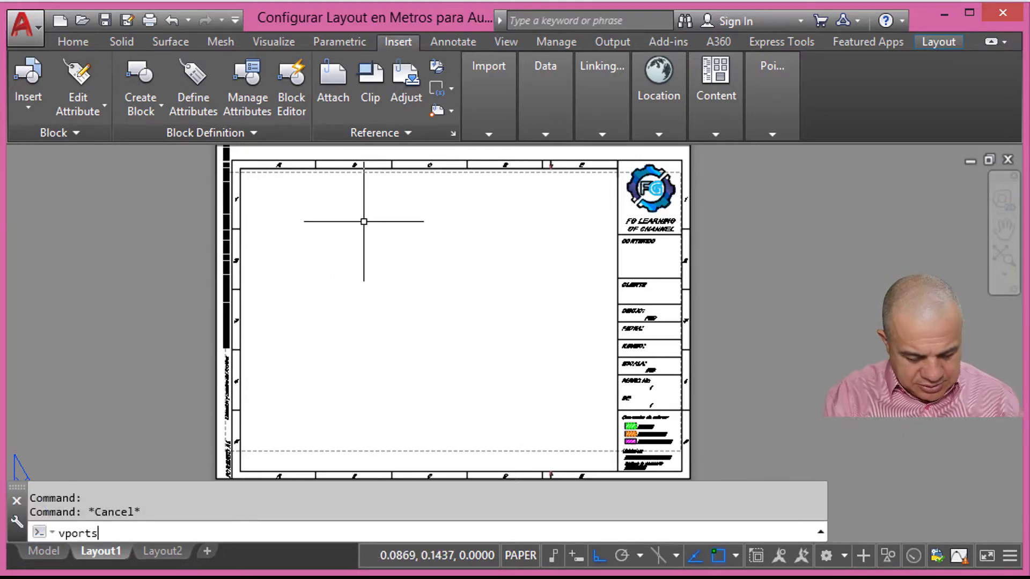
pyautogui.press('Return')
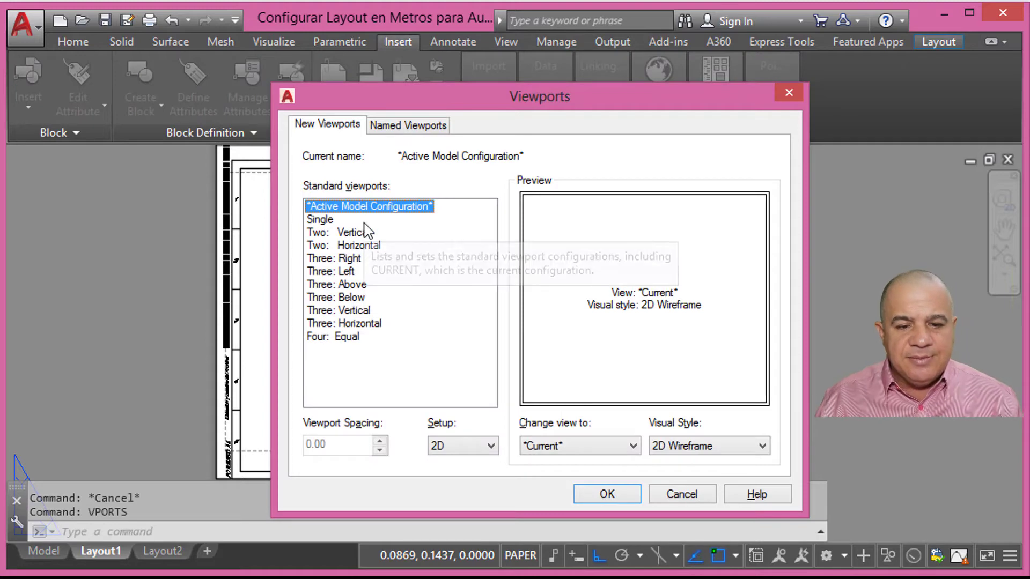
pyautogui.click(323, 220)
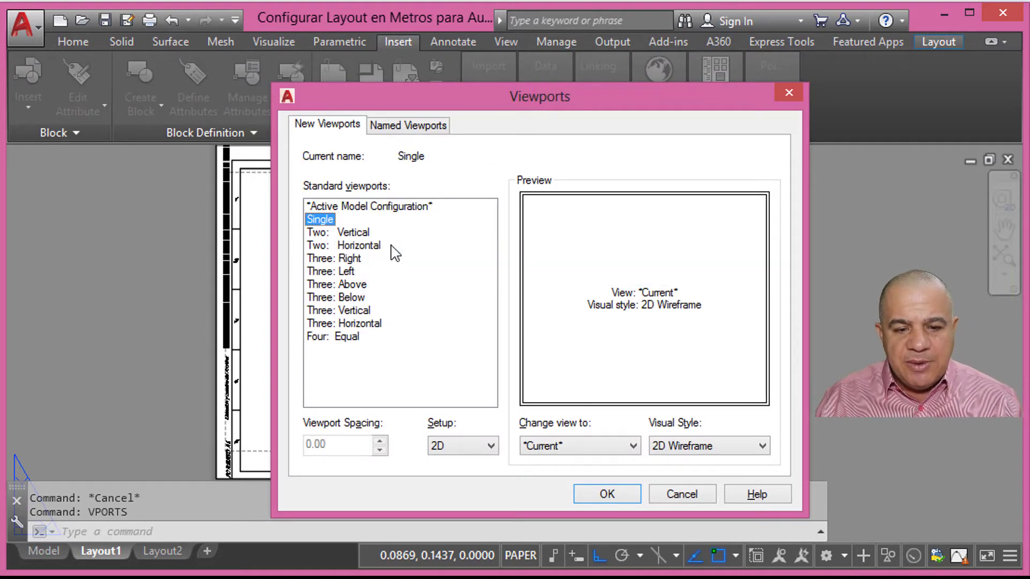
pyautogui.click(604, 493)
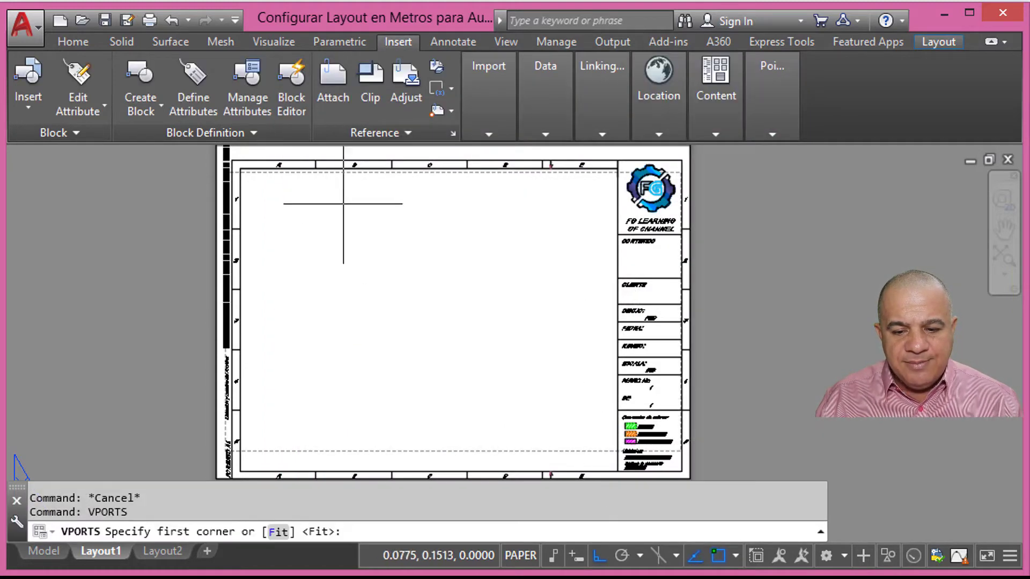
pyautogui.click(262, 193)
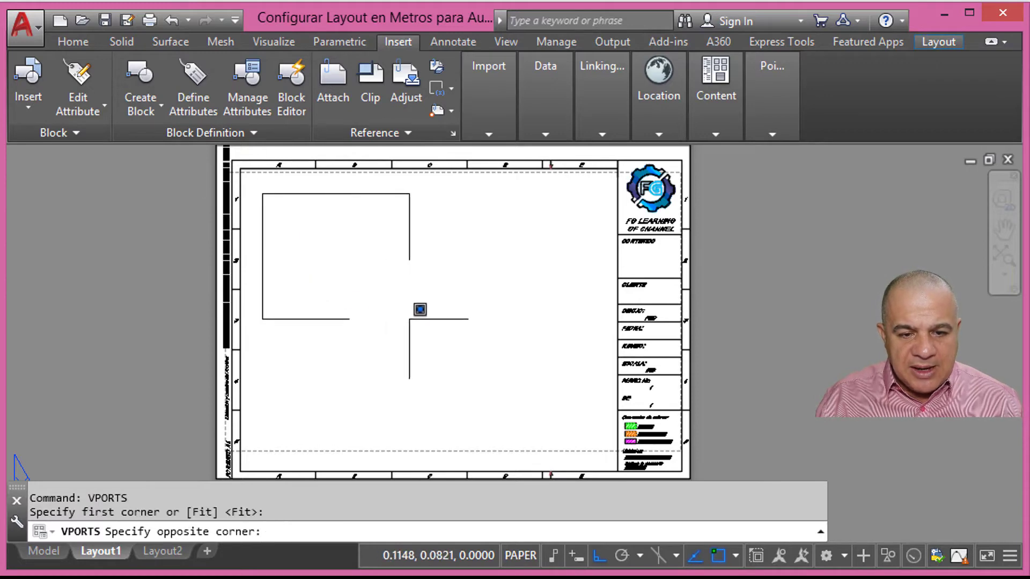
pyautogui.click(418, 318)
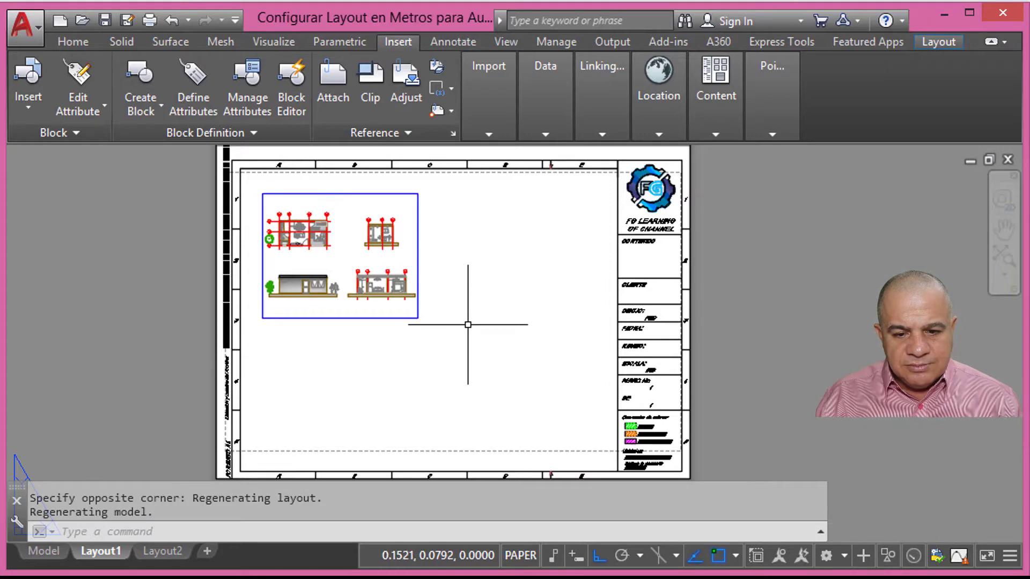
pyautogui.write('c')
pyautogui.press('Return')
# Step: Draw a circle right of the rectangular viewport and convert it into a circular viewport
pyautogui.click(510, 265)
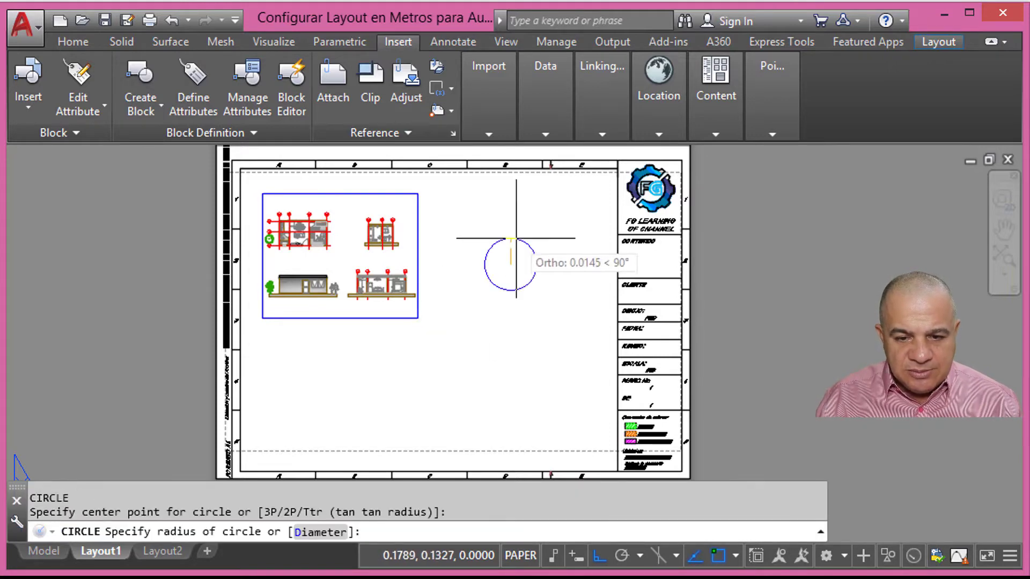
pyautogui.click(512, 200)
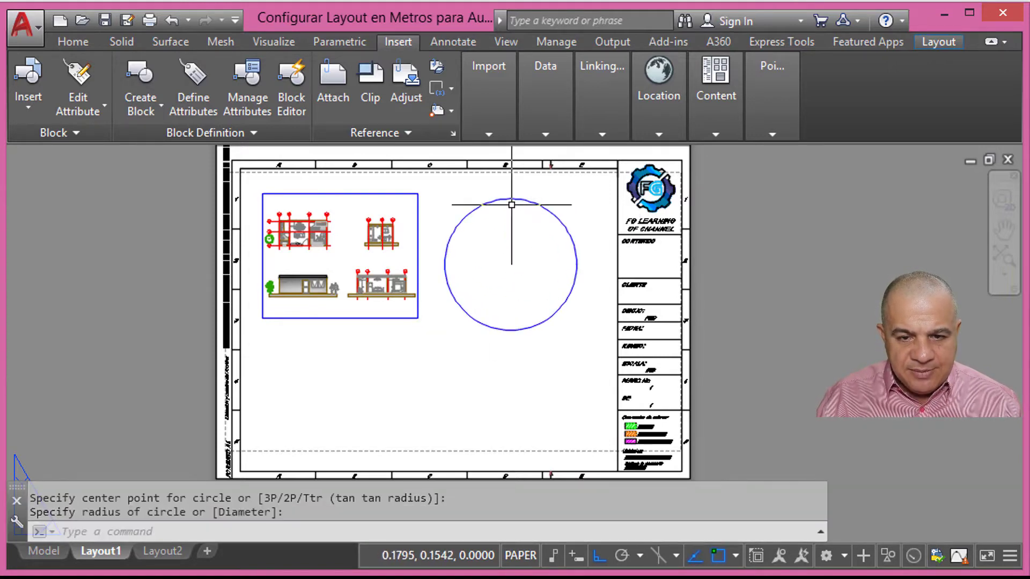
pyautogui.write('m')
pyautogui.press('Return')
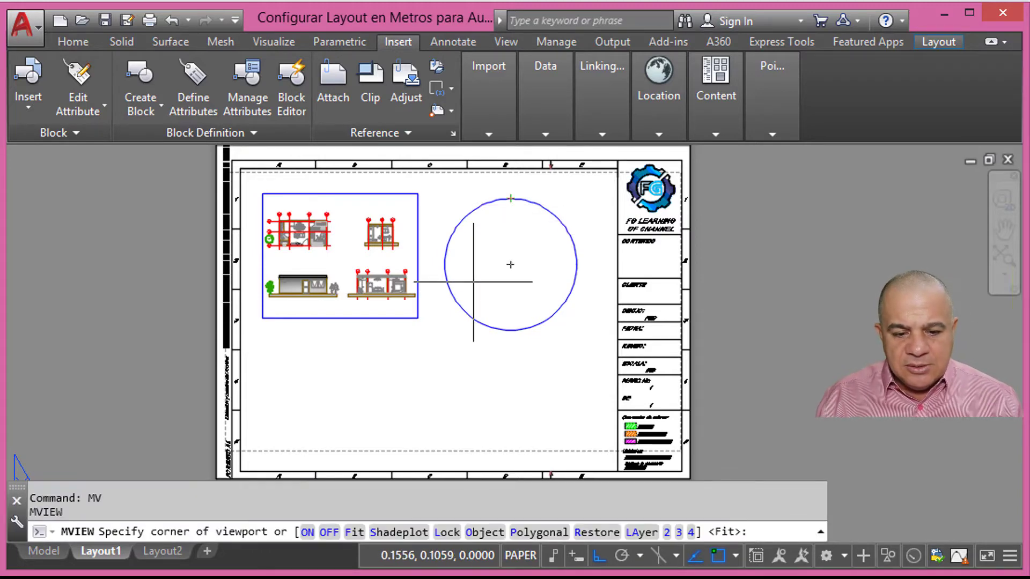
pyautogui.press('Return')
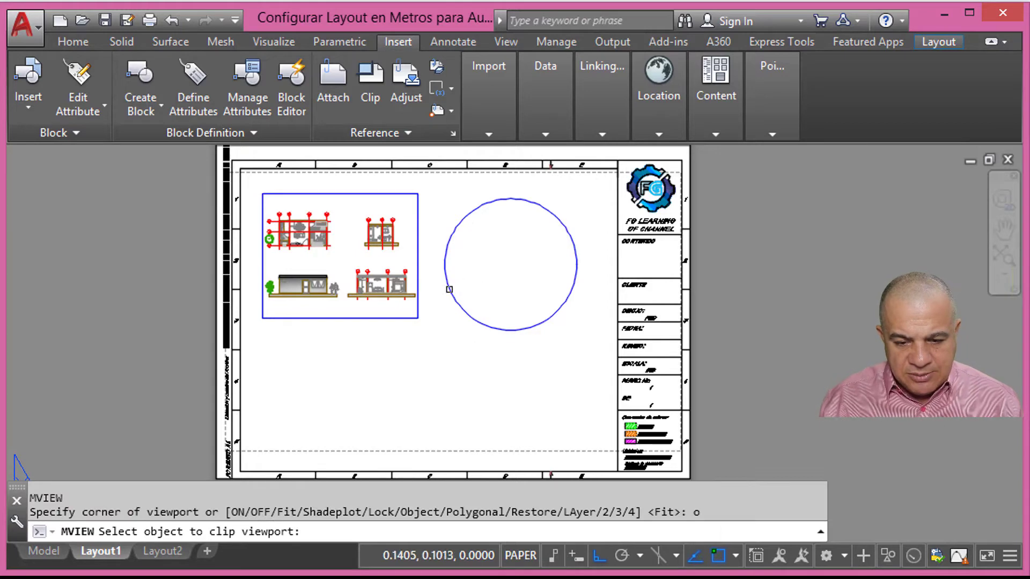
pyautogui.click(559, 219)
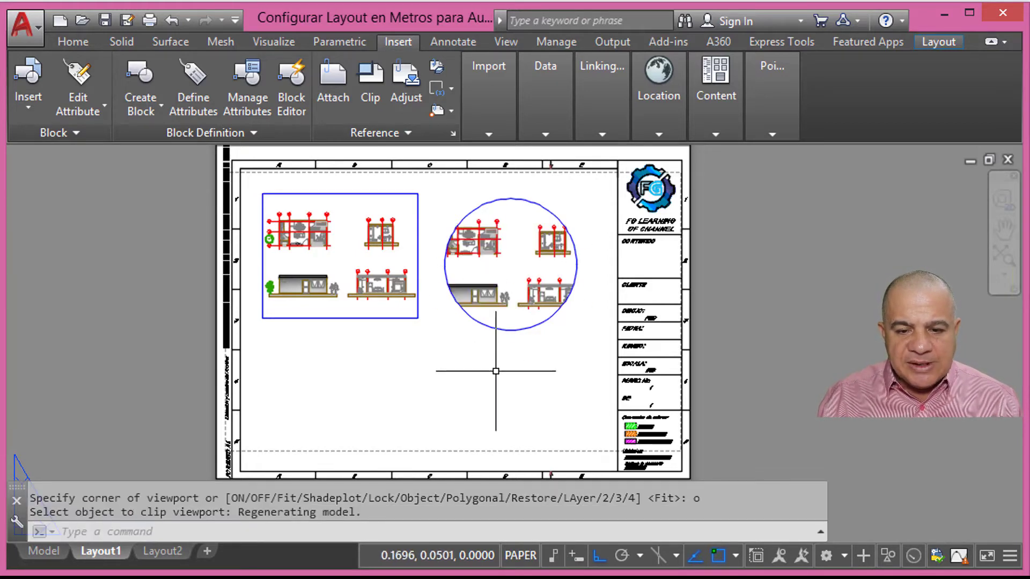
pyautogui.write('po')
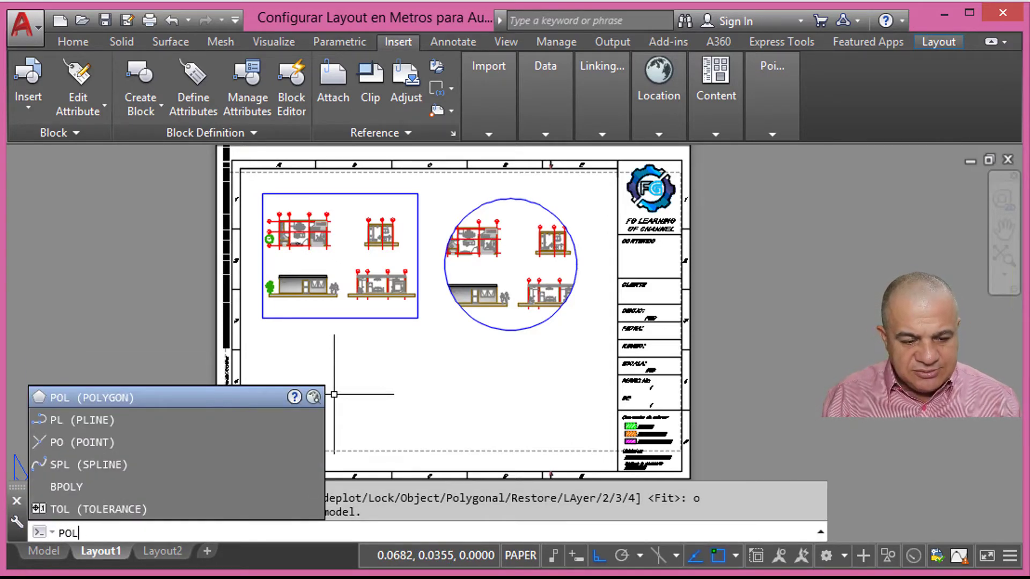
# Step: Draw an inscribed five-sided polygon below the rectangular viewport
pyautogui.press('Return')
pyautogui.write('5')
pyautogui.press('Return')
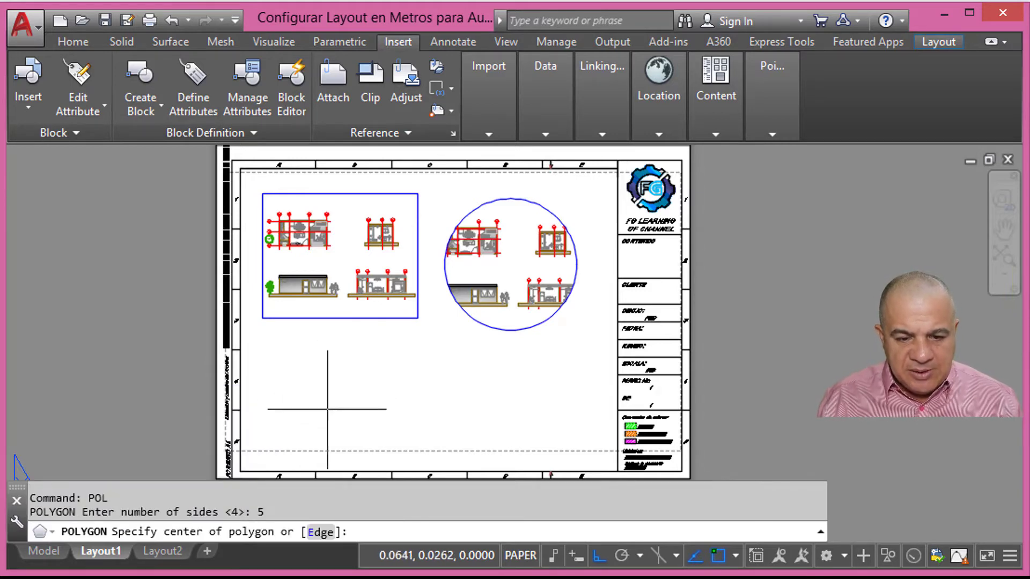
pyautogui.click(335, 412)
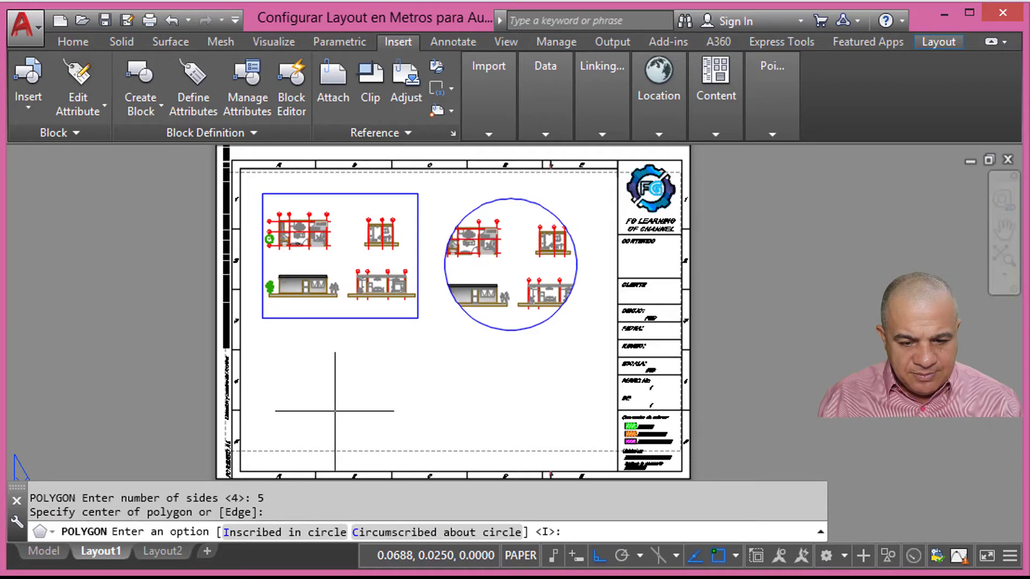
pyautogui.write('i')
pyautogui.press('Return')
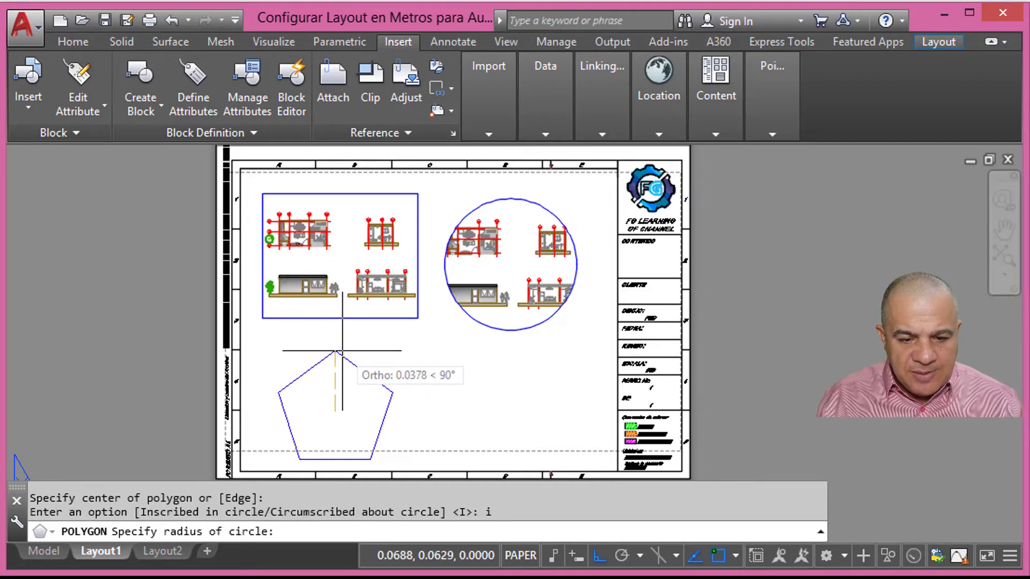
pyautogui.click(339, 345)
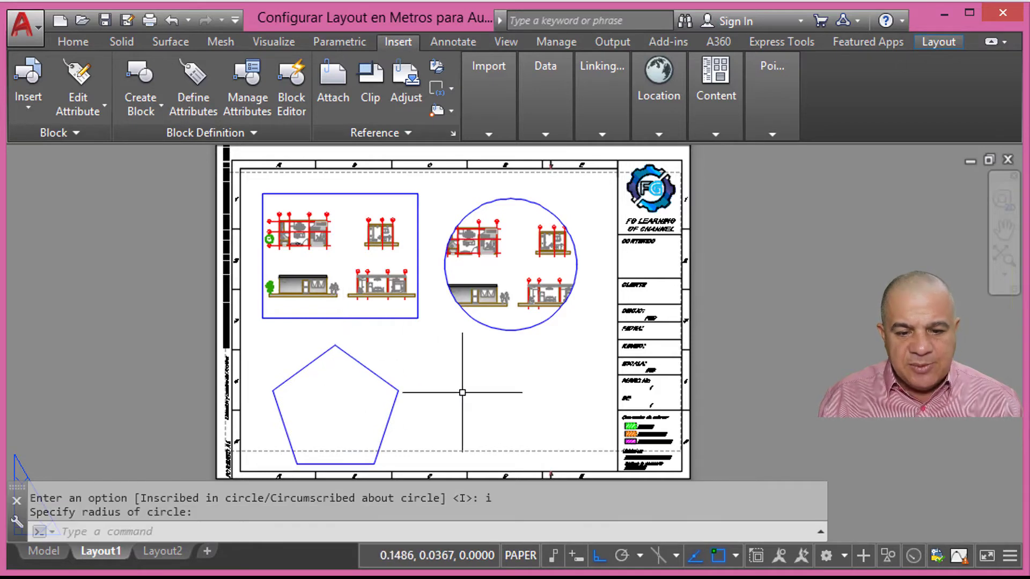
# Step: Draw an irregular closed polyline outline to the right of the pentagon
pyautogui.write('PL')
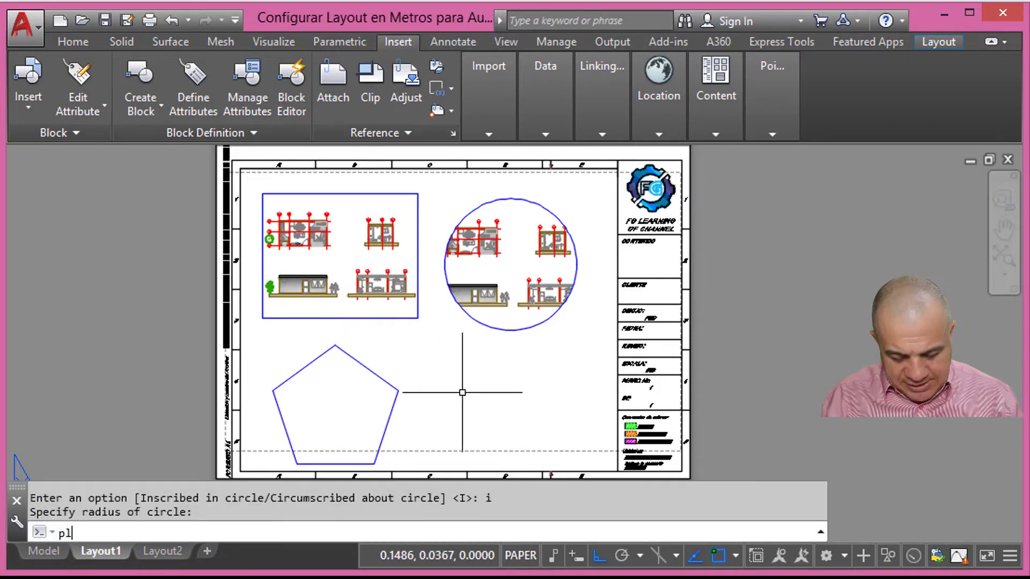
pyautogui.press('Return')
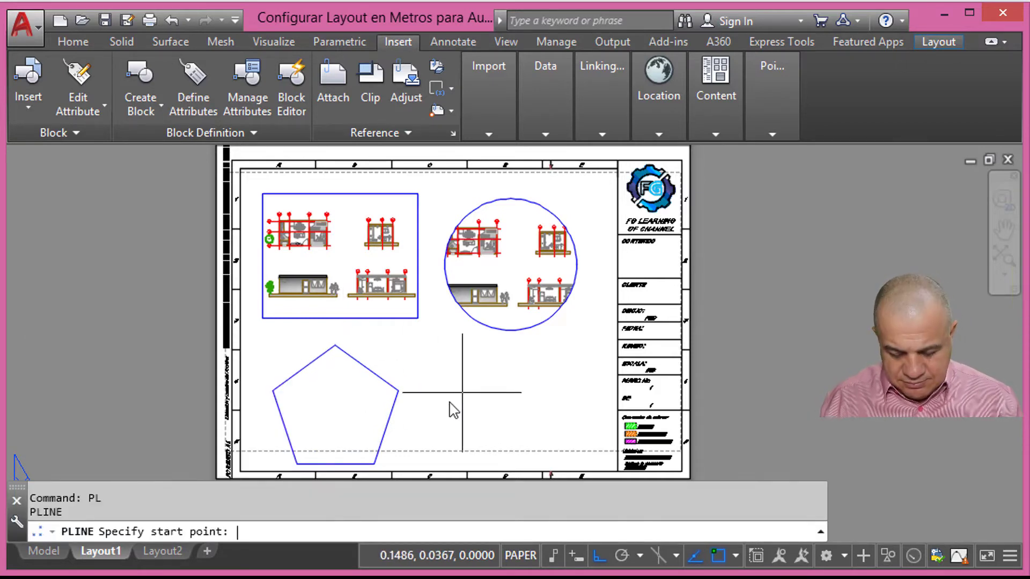
pyautogui.click(430, 399)
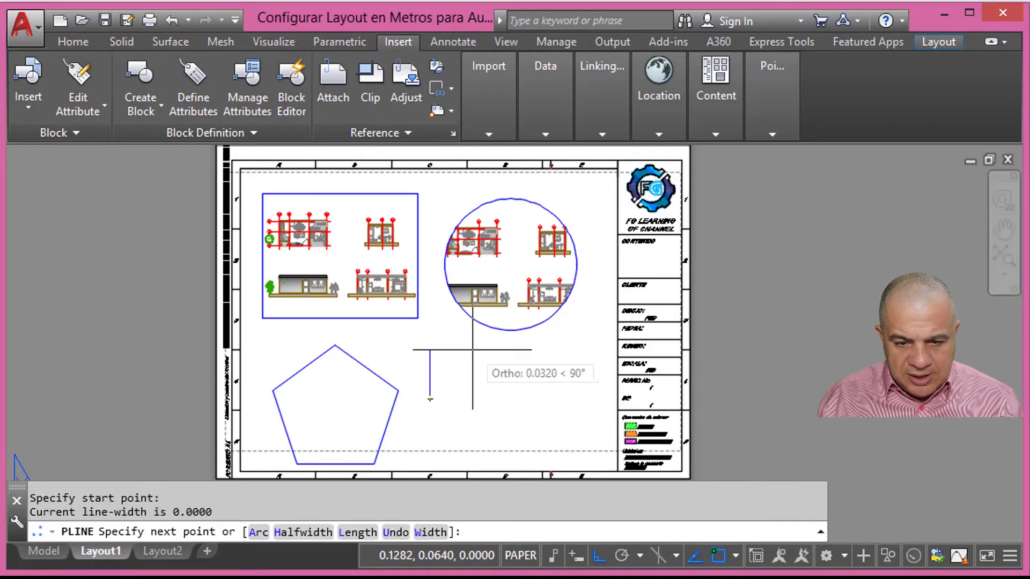
pyautogui.click(466, 348)
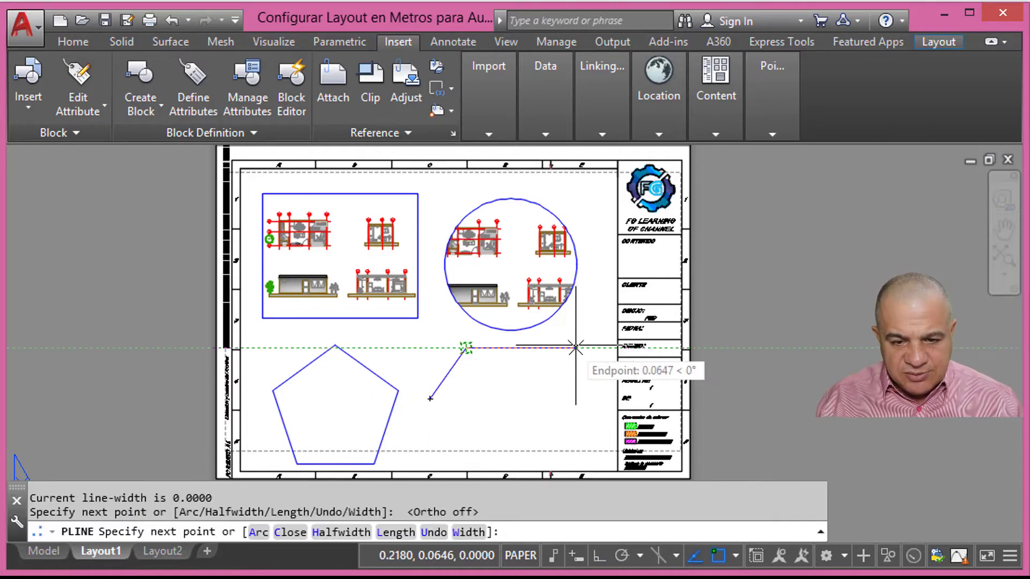
pyautogui.click(591, 333)
pyautogui.click(608, 441)
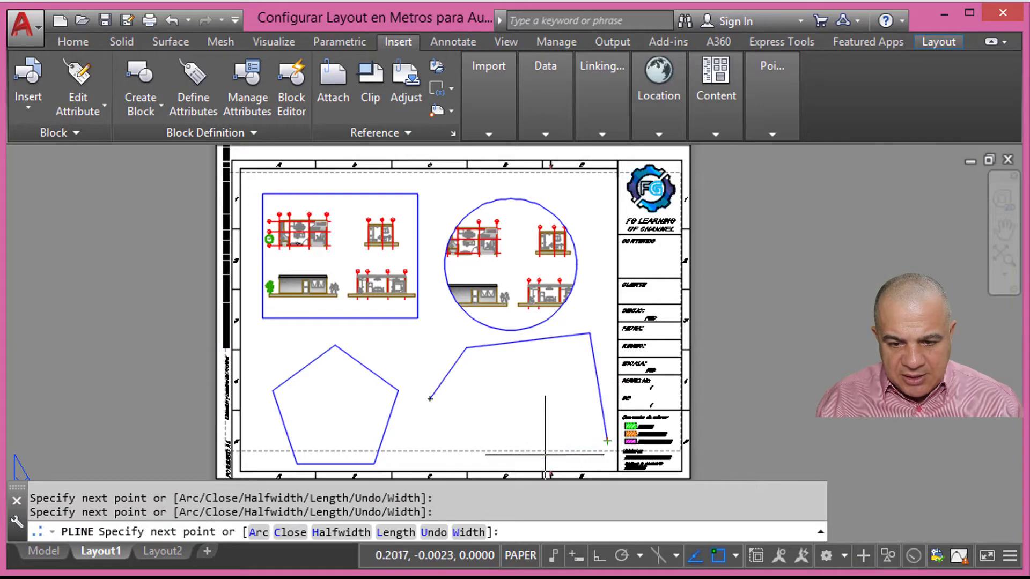
pyautogui.click(476, 458)
pyautogui.write('c')
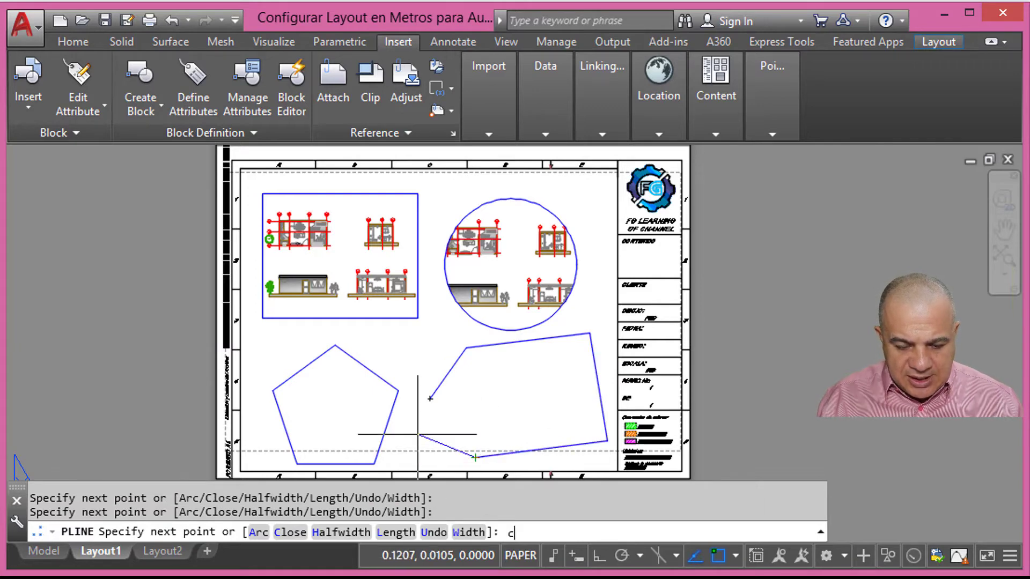
pyautogui.press('Return')
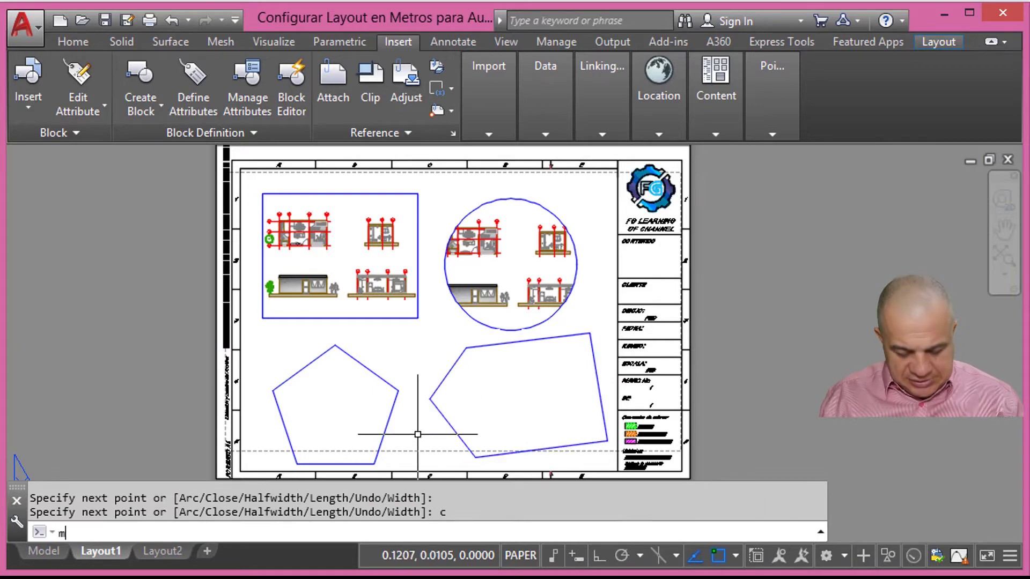
pyautogui.write('v')
pyautogui.press('Return')
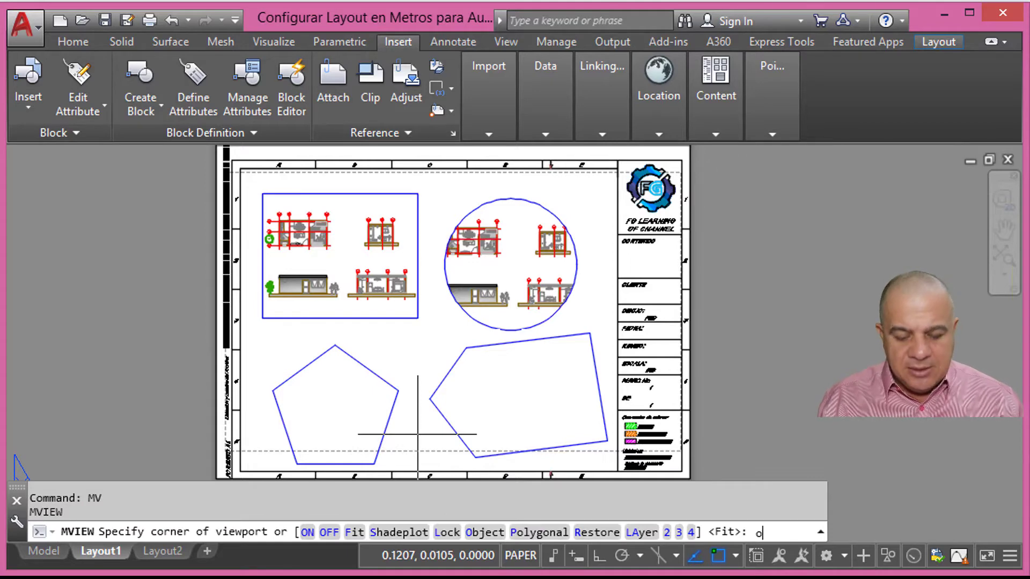
# Step: Convert the pentagon and the irregular outline into viewports using MVIEW Object
pyautogui.press('Return')
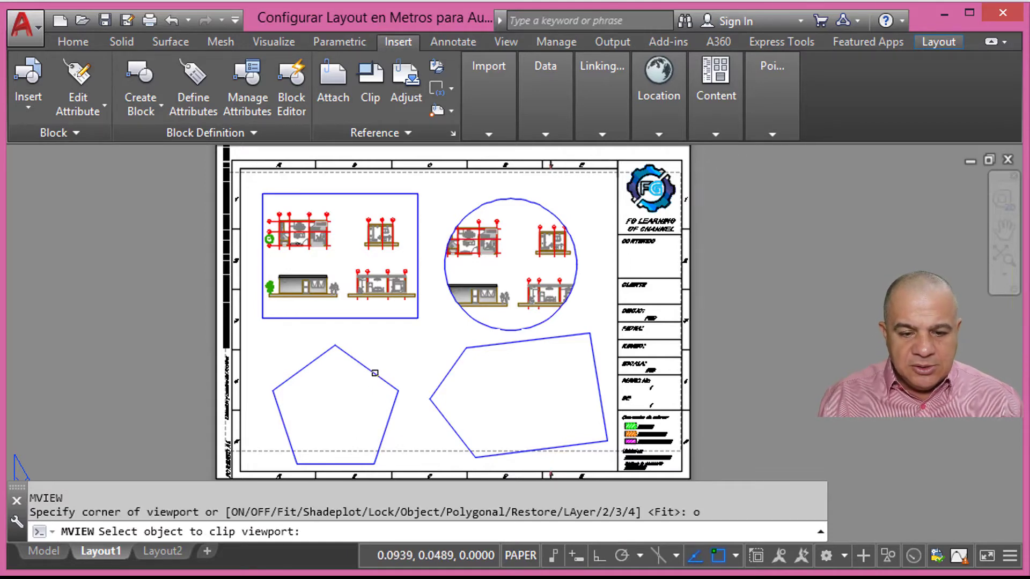
pyautogui.click(375, 374)
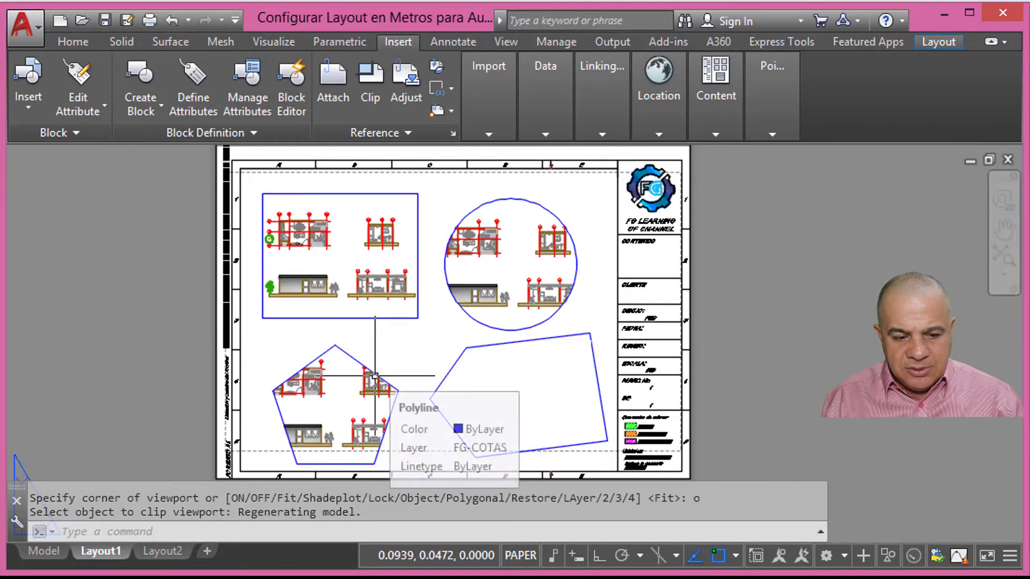
pyautogui.press('Return')
pyautogui.write('o')
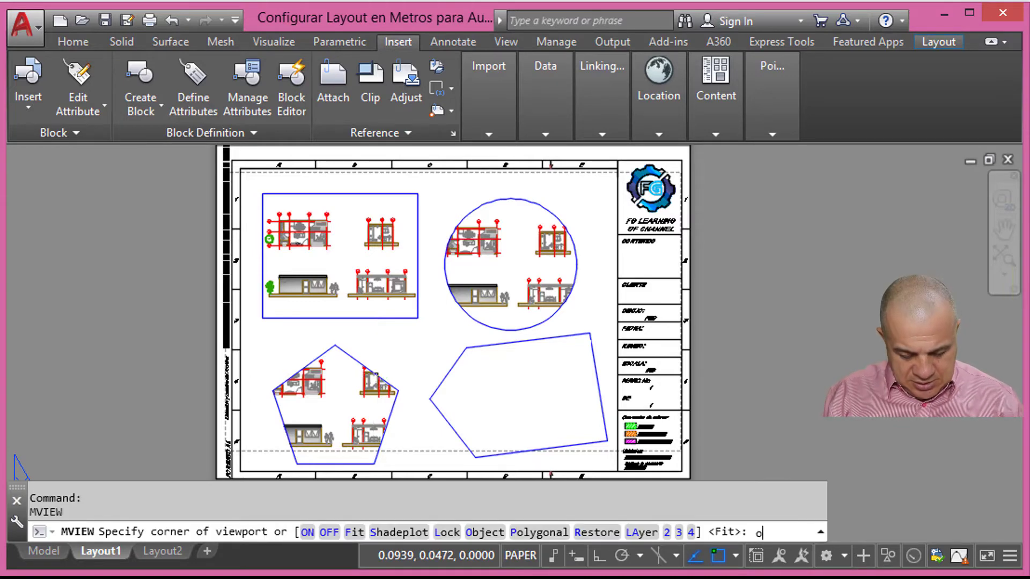
pyautogui.press('Return')
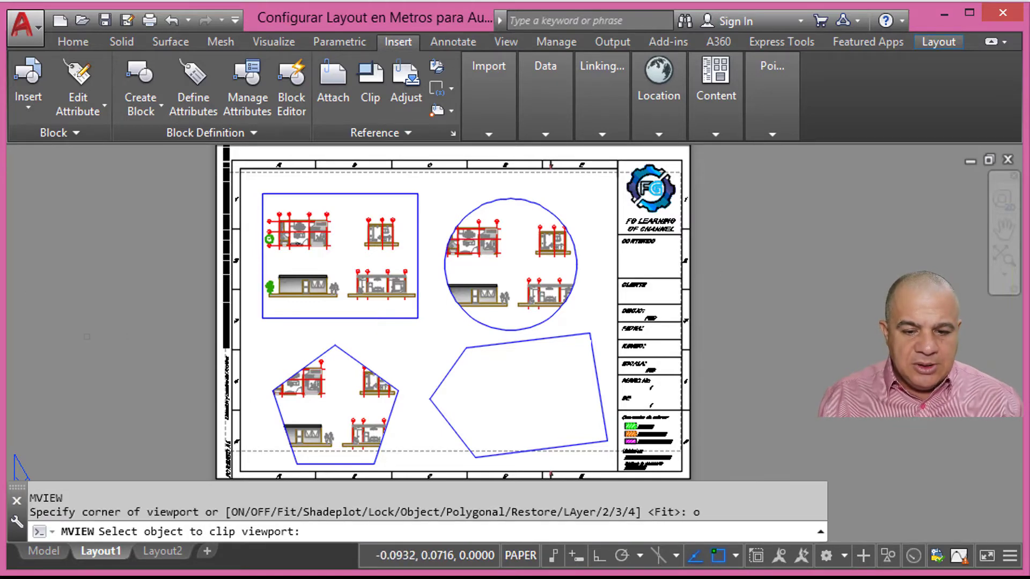
pyautogui.click(458, 360)
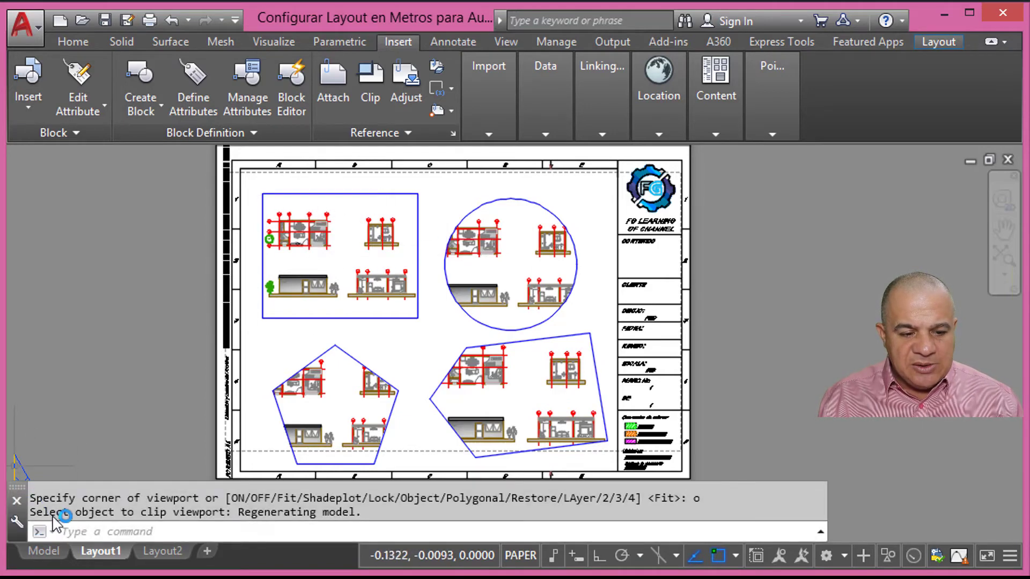
pyautogui.click(273, 346)
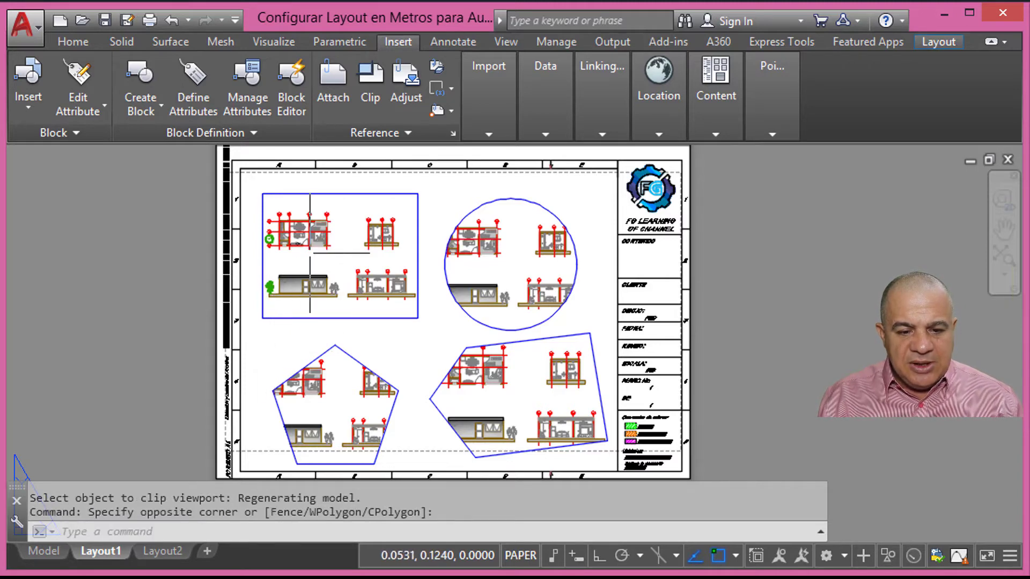
pyautogui.scroll(2, 310, 252)
pyautogui.scroll(2, 310, 252)
# Step: Frame the floor plan in the rectangular viewport and zoom it to 1/50xp
pyautogui.moveTo(303, 253)
pyautogui.mouseDown(button='middle')
pyautogui.moveTo(314, 282)
pyautogui.moveTo(395, 281)
pyautogui.mouseUp(button='middle')
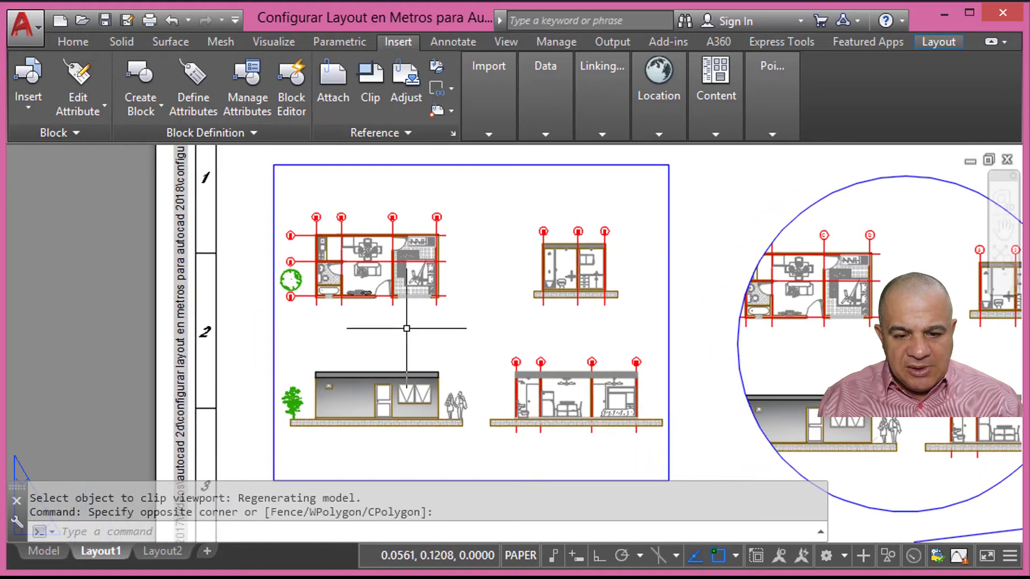
pyautogui.doubleClick(406, 328)
pyautogui.moveTo(375, 320)
pyautogui.mouseDown(button='middle')
pyautogui.moveTo(499, 345)
pyautogui.moveTo(472, 349)
pyautogui.moveTo(396, 322)
pyautogui.moveTo(442, 358)
pyautogui.moveTo(490, 369)
pyautogui.mouseUp(button='middle')
pyautogui.scroll(4, 442, 357)
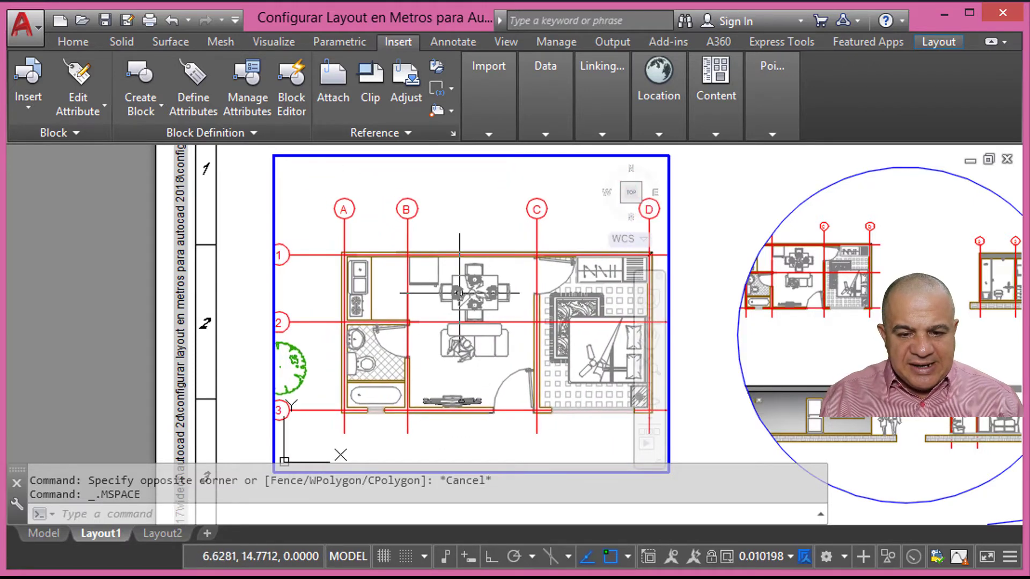
pyautogui.write('z')
pyautogui.press('Return')
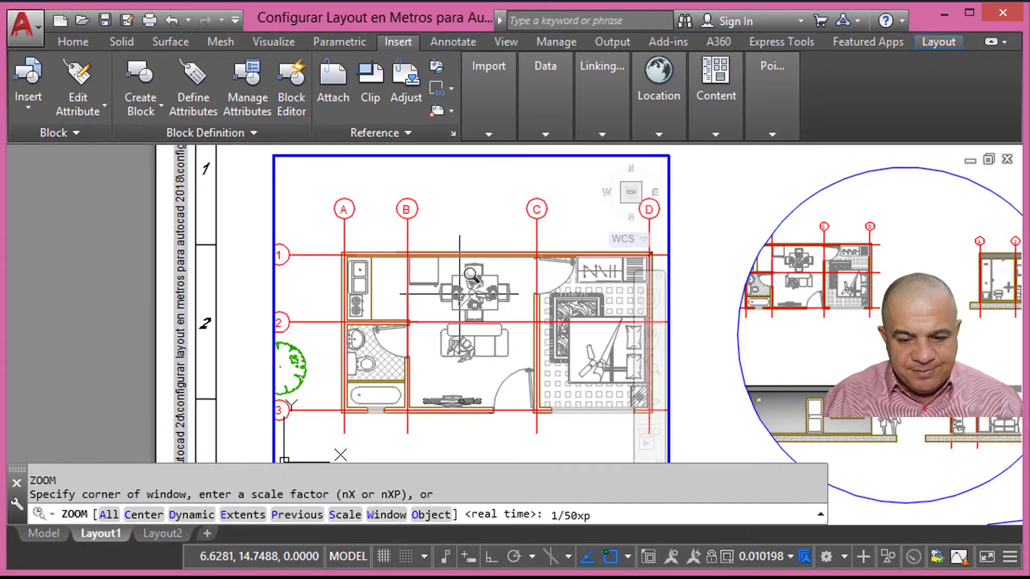
pyautogui.press('Return')
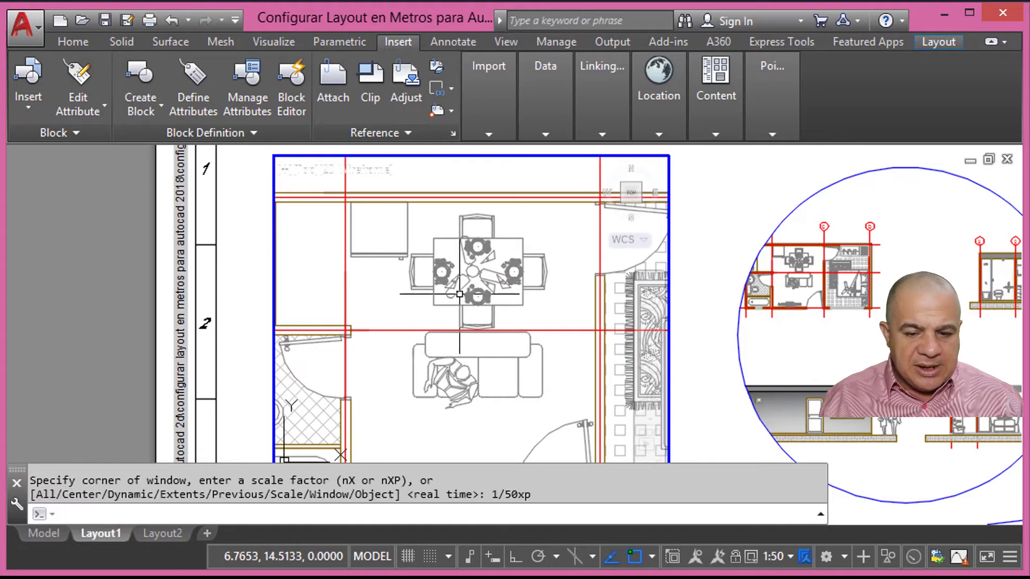
# Step: Rescale the floor plan viewport to 1/100xp, then 1/150xp, and return to paper space
pyautogui.write('z')
pyautogui.press('Return')
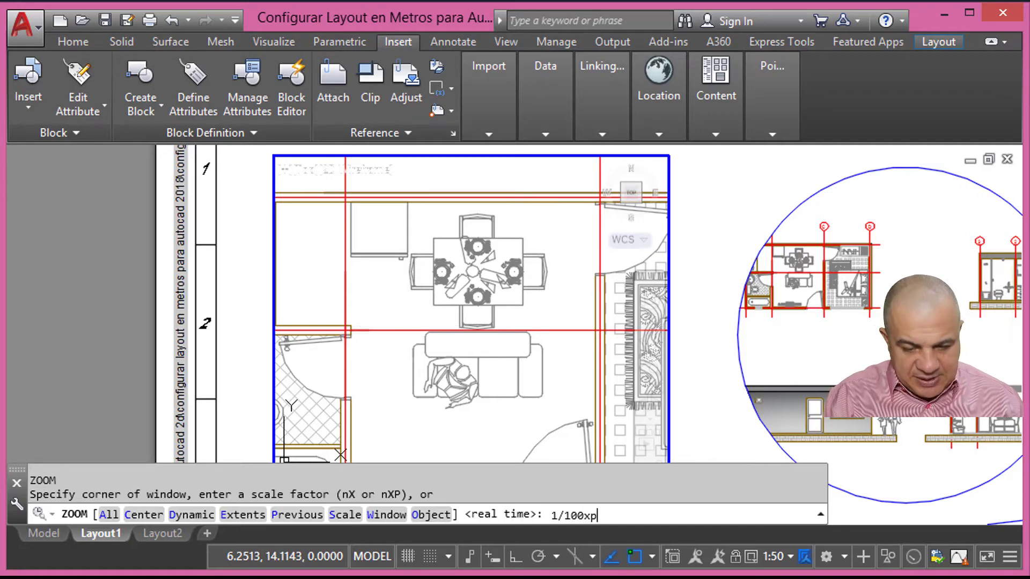
pyautogui.press('Return')
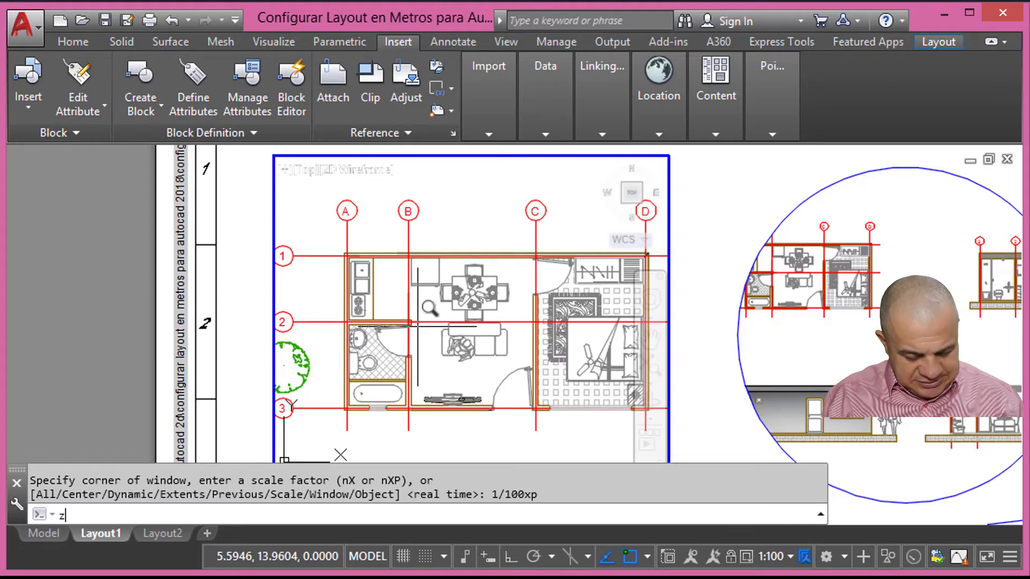
pyautogui.press('Return')
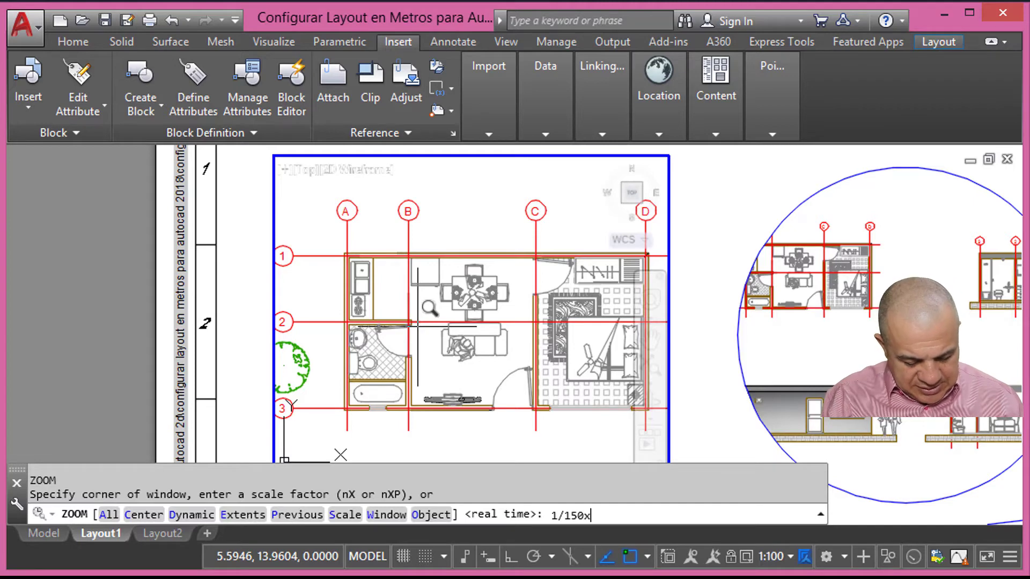
pyautogui.press('Return')
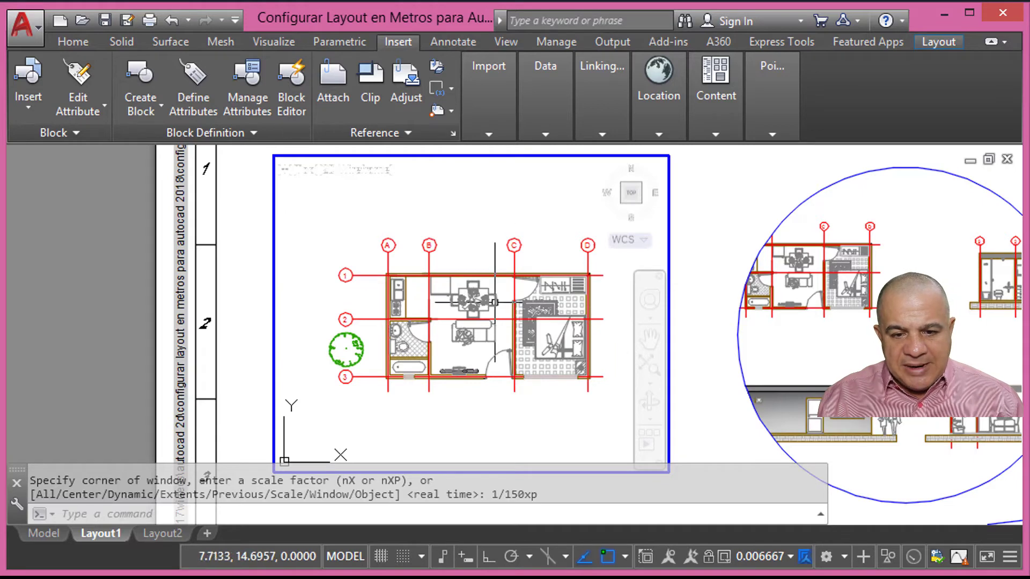
pyautogui.doubleClick(258, 271)
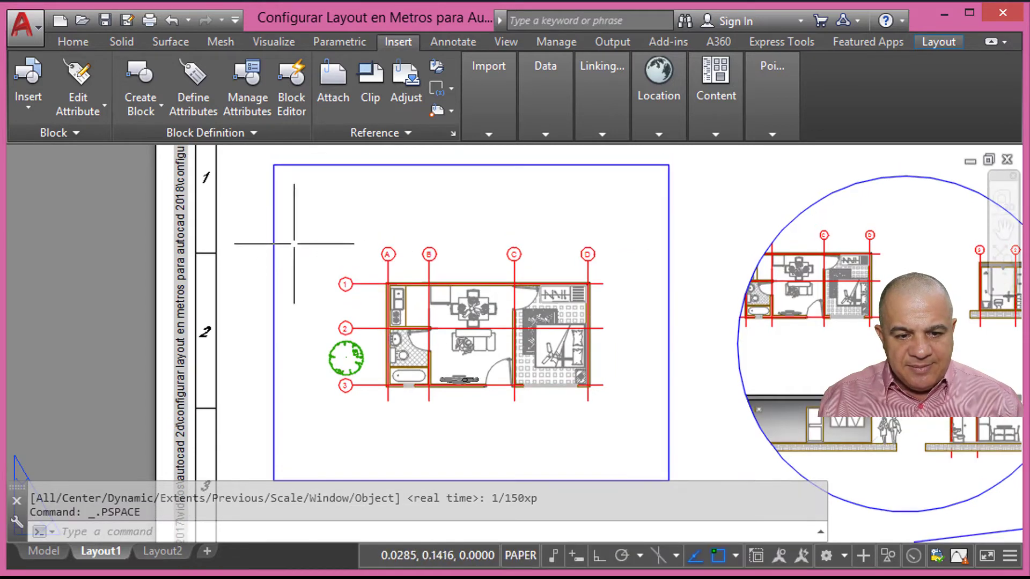
# Step: Center the bathroom section in the circular viewport at 1/150xp scale
pyautogui.scroll(-3, 333, 223)
pyautogui.moveTo(333, 223); pyautogui.dragTo(423, 243, button='middle')
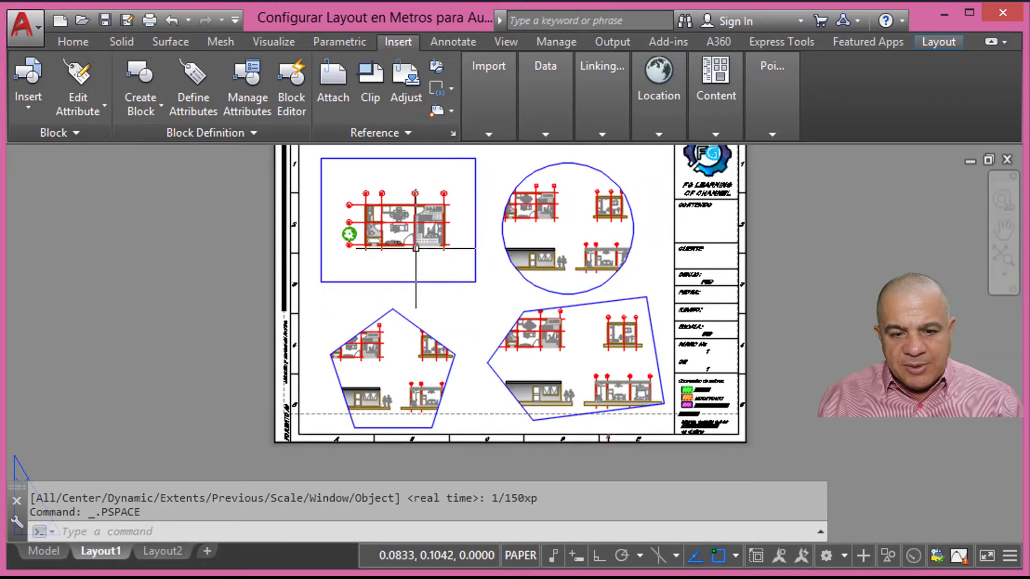
pyautogui.moveTo(498, 230); pyautogui.dragTo(388, 220, button='middle')
pyautogui.moveTo(254, 275); pyautogui.dragTo(225, 320, button='middle')
pyautogui.scroll(3, 447, 287)
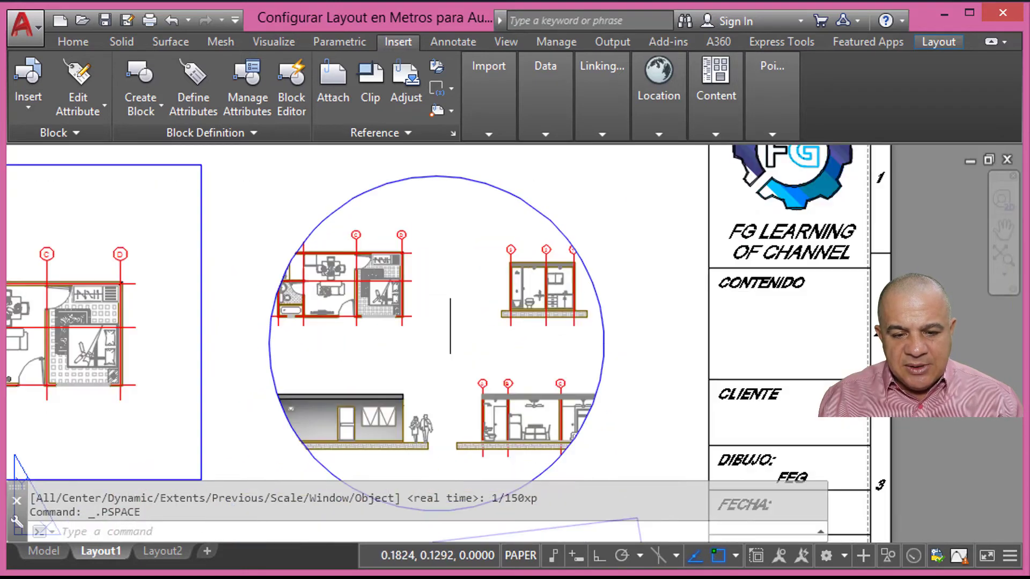
pyautogui.doubleClick(448, 286)
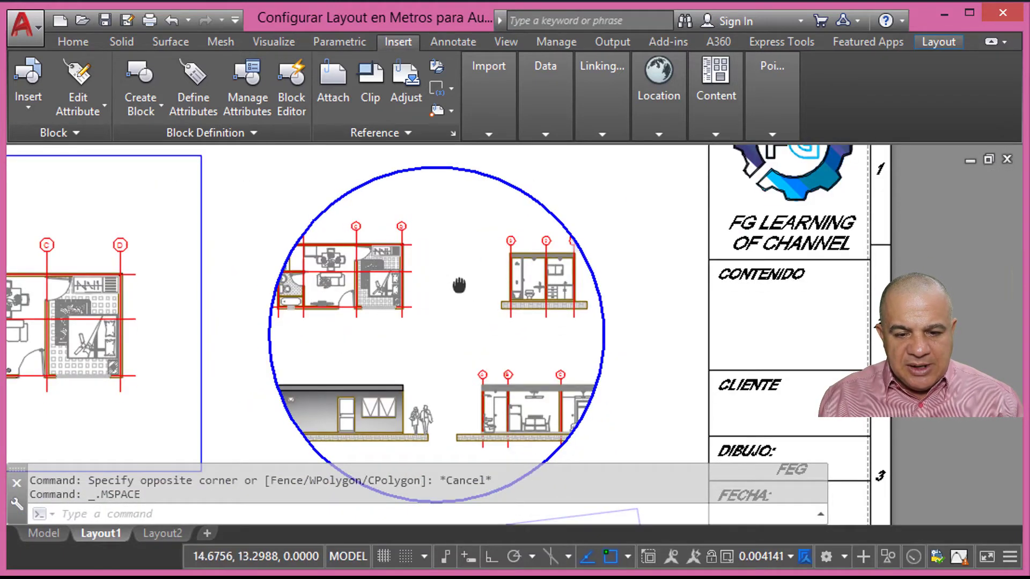
pyautogui.moveTo(460, 287)
pyautogui.mouseDown(button='middle')
pyautogui.moveTo(361, 302)
pyautogui.moveTo(327, 325)
pyautogui.mouseUp(button='middle')
pyautogui.scroll(4, 397, 324)
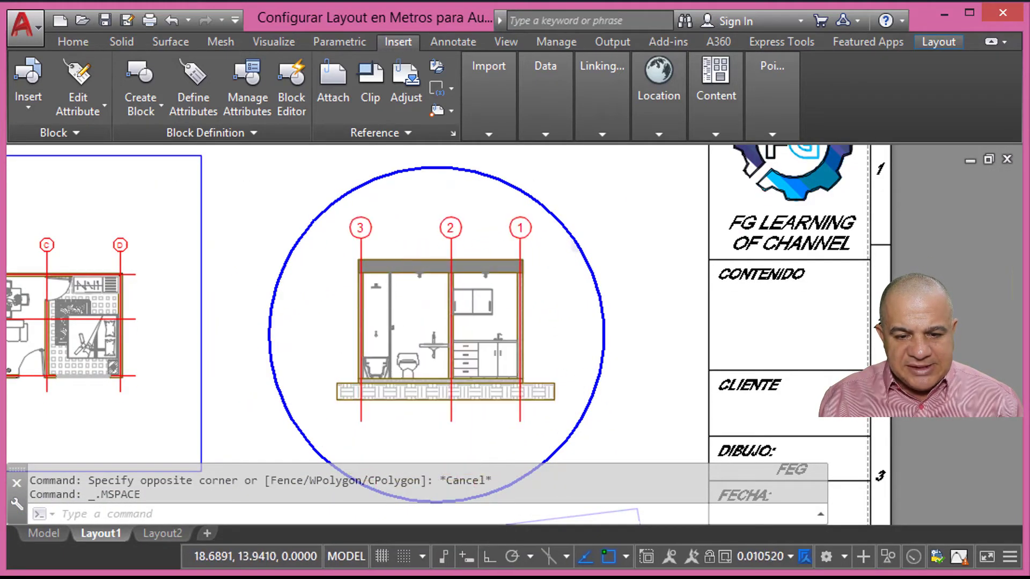
pyautogui.moveTo(400, 305); pyautogui.dragTo(400, 325, button='middle')
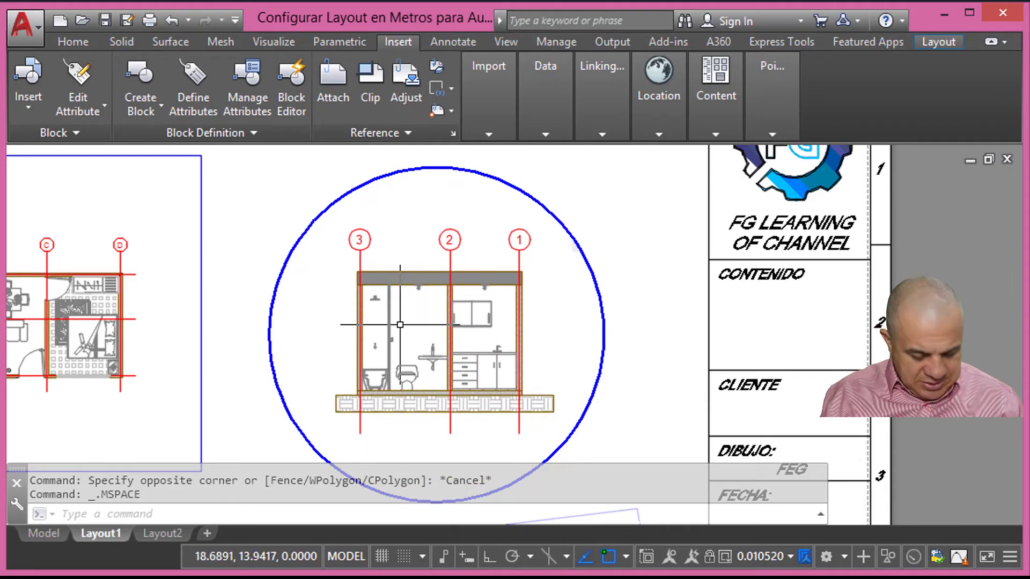
pyautogui.write('z')
pyautogui.press('Return')
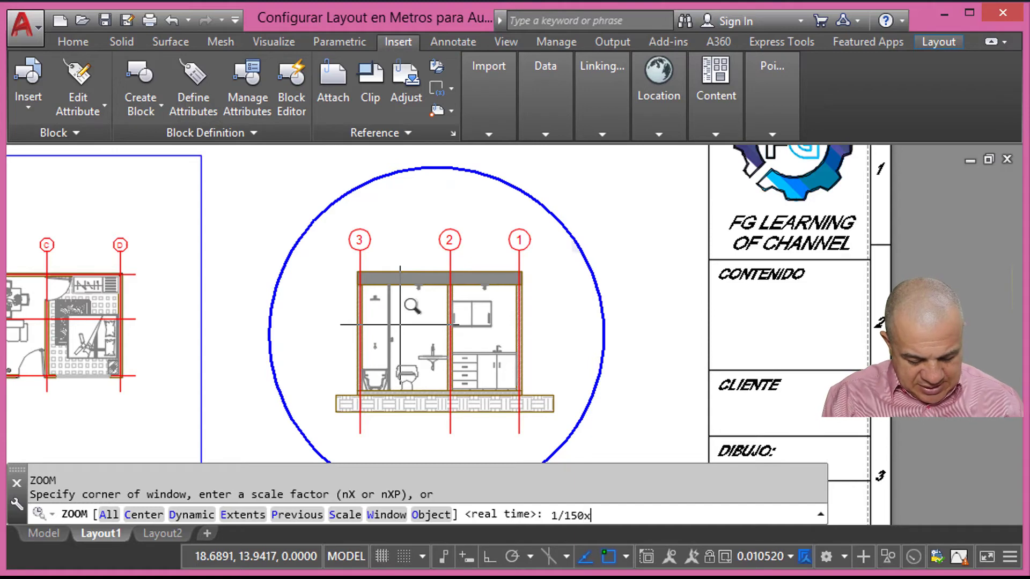
pyautogui.press('Return')
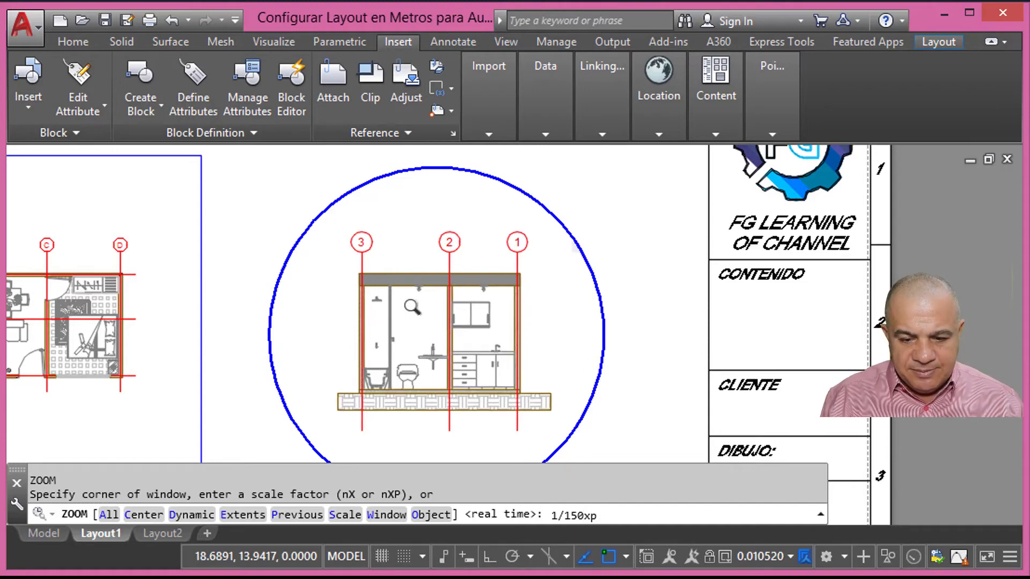
pyautogui.doubleClick(620, 242)
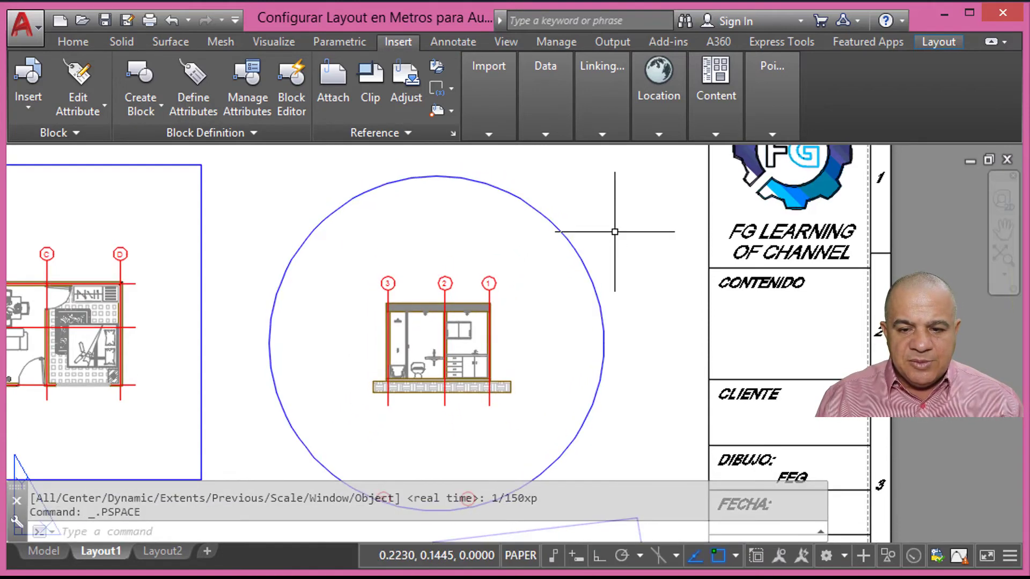
# Step: Frame the house front elevation in the pentagon viewport at 1/150xp scale
pyautogui.scroll(-5, 609, 231)
pyautogui.scroll(1, 464, 336)
pyautogui.scroll(4, 464, 337)
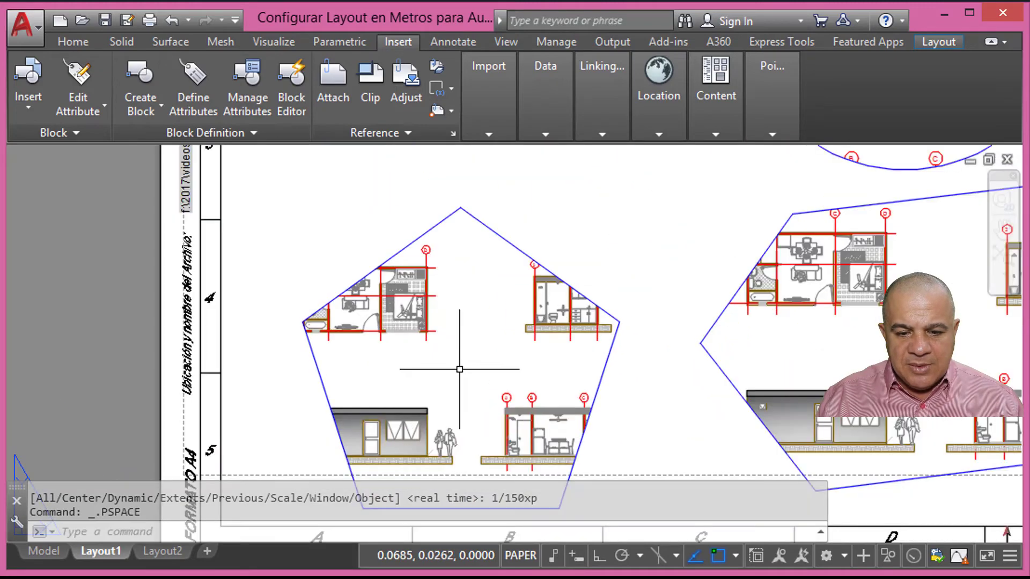
pyautogui.doubleClick(450, 361)
pyautogui.moveTo(453, 361)
pyautogui.mouseDown(button='middle')
pyautogui.moveTo(494, 331)
pyautogui.moveTo(478, 306)
pyautogui.moveTo(523, 306)
pyautogui.mouseUp(button='middle')
pyautogui.scroll(2, 483, 345)
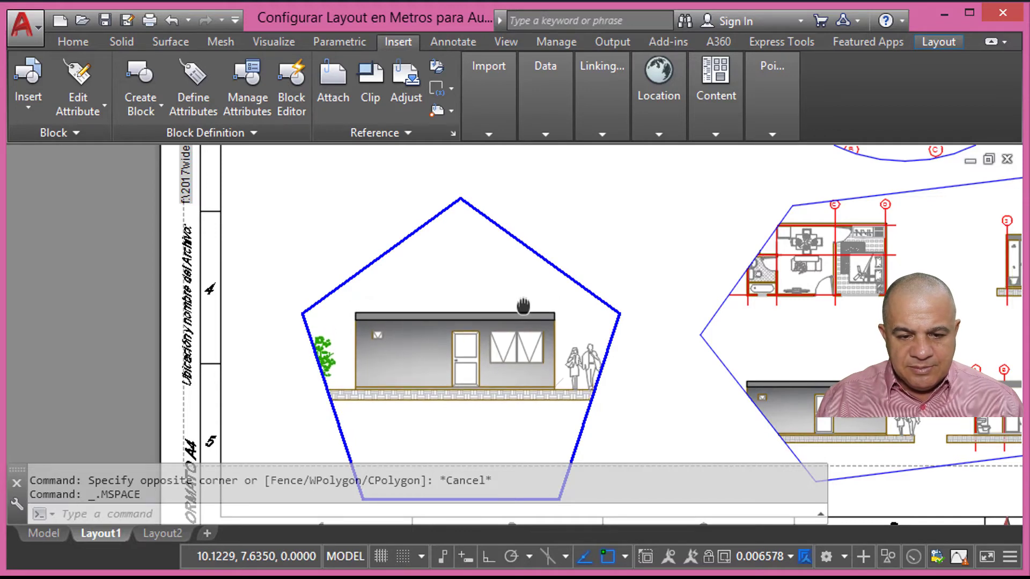
pyautogui.write('z')
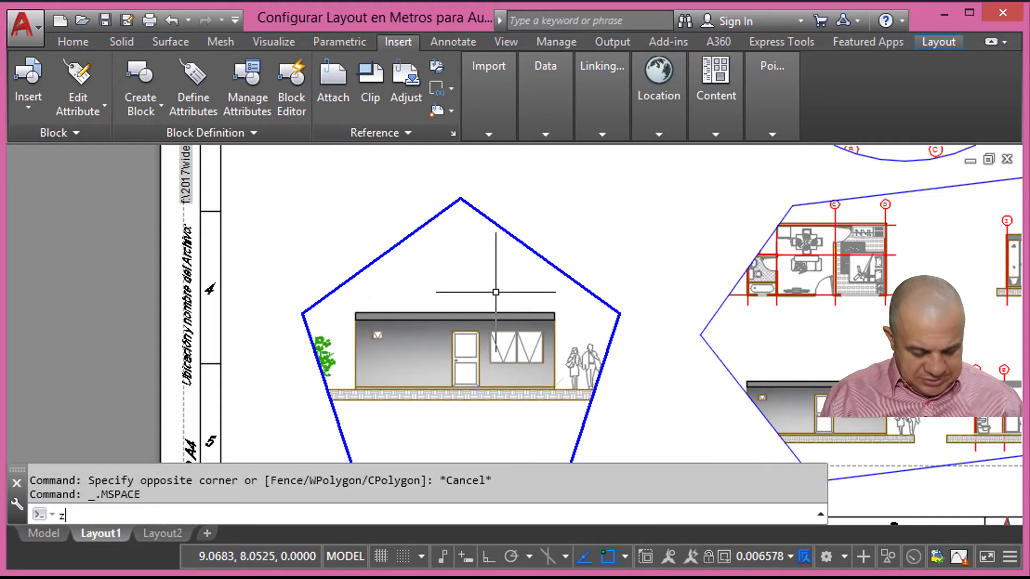
pyautogui.press('Return')
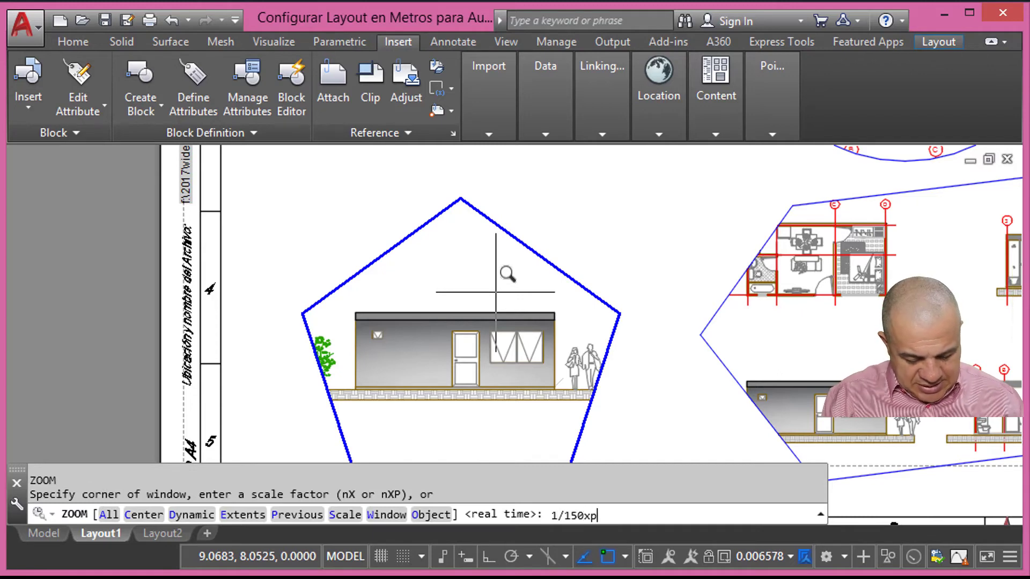
pyautogui.press('Return')
# Step: Raise the pentagon viewport's two lower corners to give it a flat, level bottom edge
pyautogui.click(511, 425)
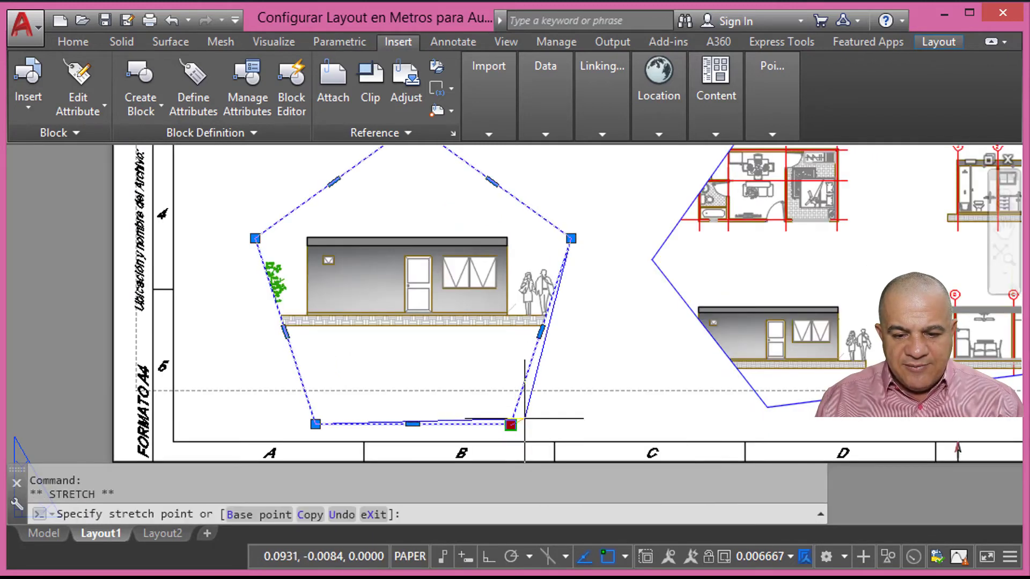
pyautogui.click(549, 366)
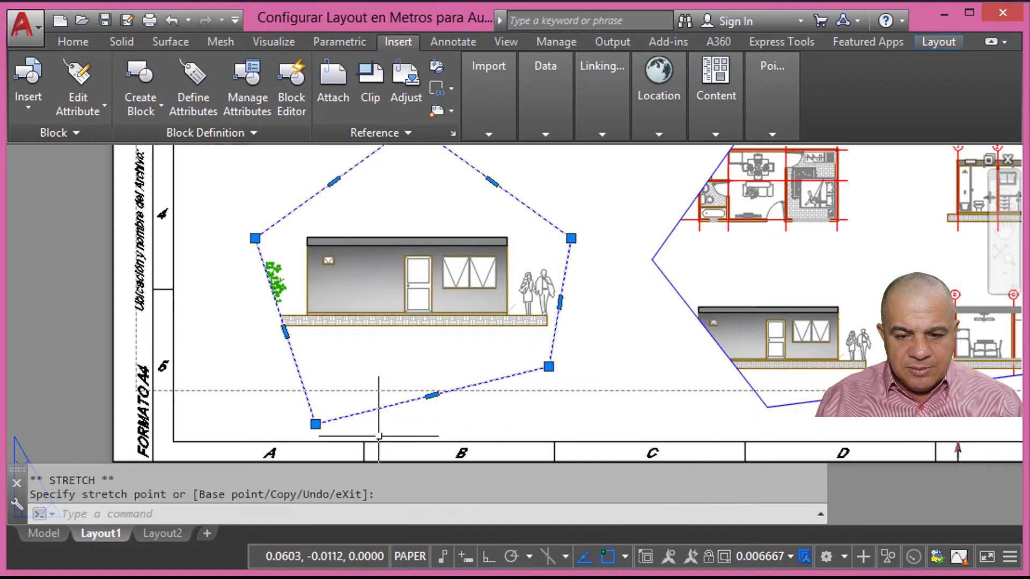
pyautogui.click(315, 424)
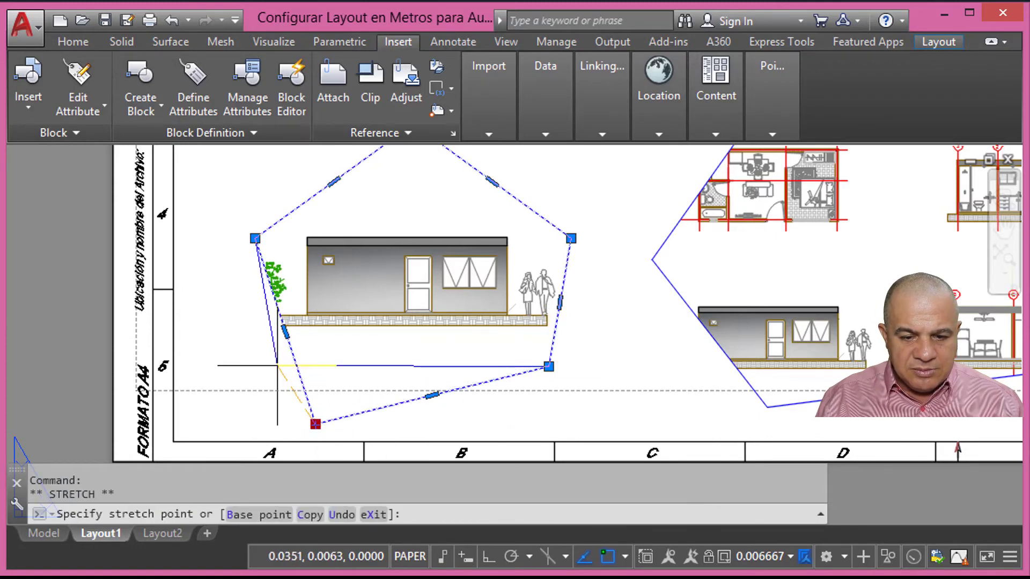
pyautogui.click(277, 366)
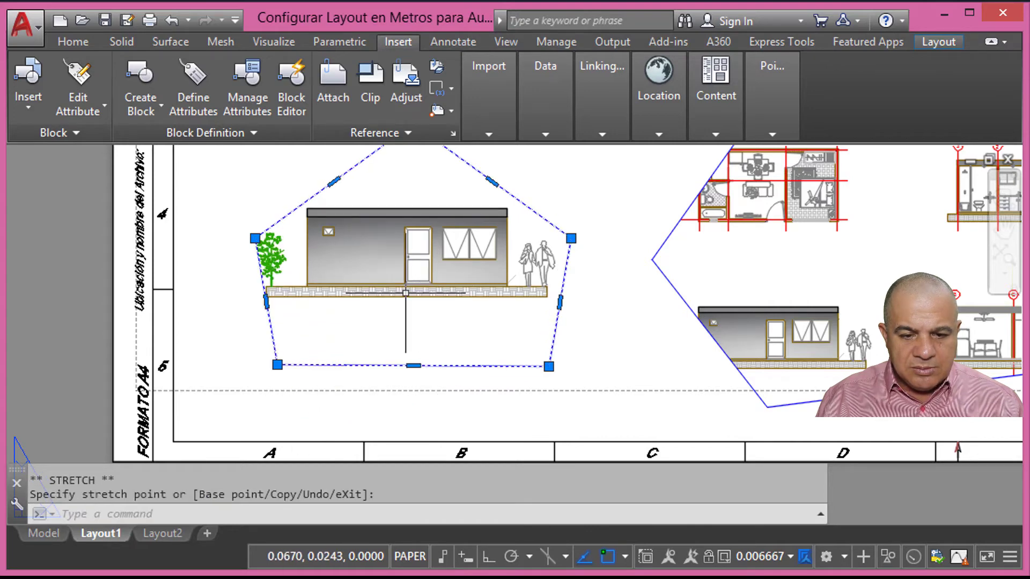
# Step: Recenter the elevation in the reshaped pentagon at 1/150xp and return to the full sheet
pyautogui.doubleClick(406, 297)
pyautogui.moveTo(395, 311); pyautogui.dragTo(404, 324, button='middle')
pyautogui.press('Escape')
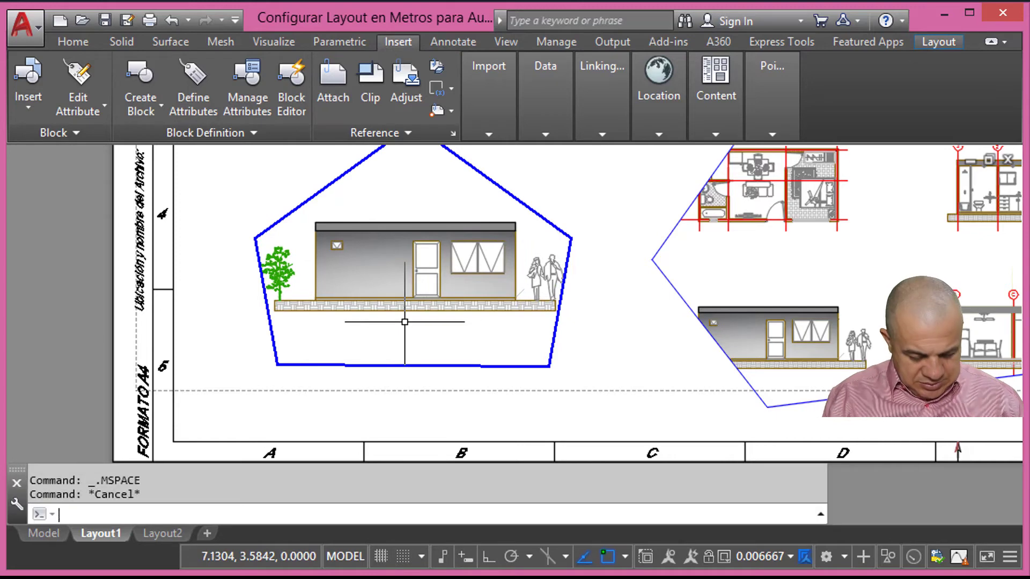
pyautogui.write('z')
pyautogui.press('Return')
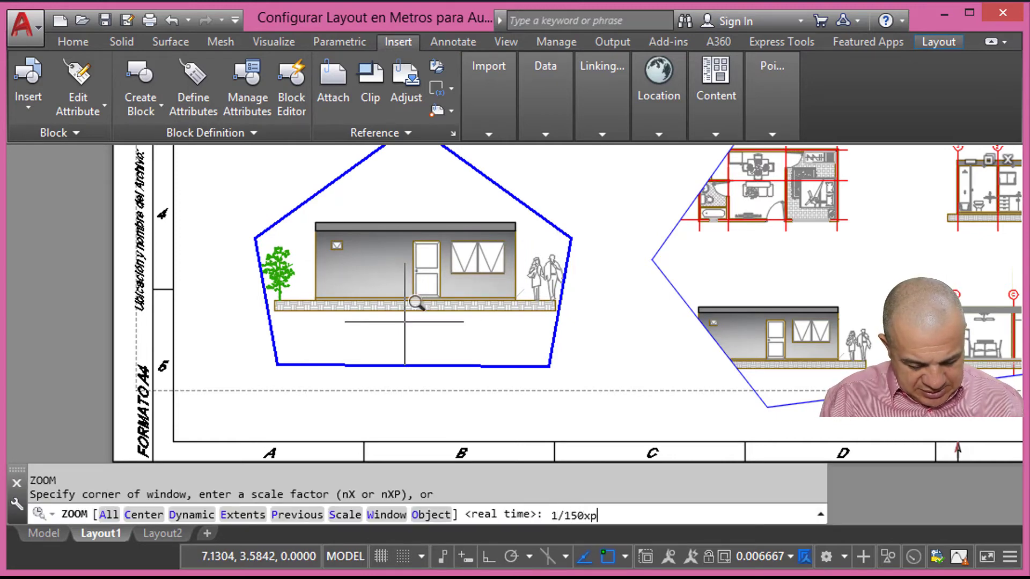
pyautogui.press('Return')
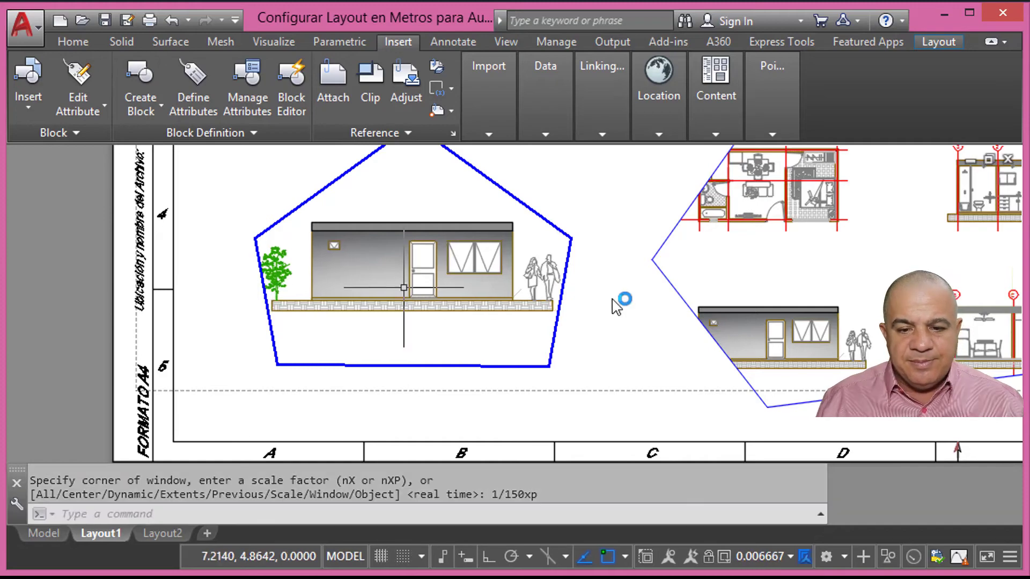
pyautogui.doubleClick(602, 310)
pyautogui.scroll(-3, 602, 311)
# Step: Zoom the five-sided viewport's section to 1/100xp scale, then return to the sheet
pyautogui.scroll(2, 609, 343)
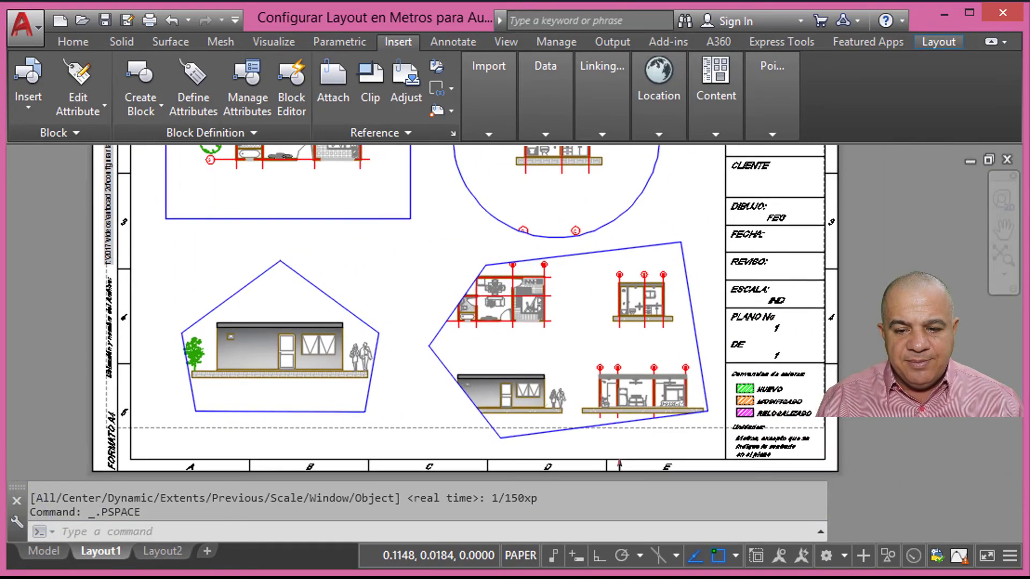
pyautogui.moveTo(609, 343)
pyautogui.mouseDown(button='middle')
pyautogui.moveTo(529, 368)
pyautogui.moveTo(511, 315)
pyautogui.mouseUp(button='middle')
pyautogui.doubleClick(507, 363)
pyautogui.scroll(3, 536, 376)
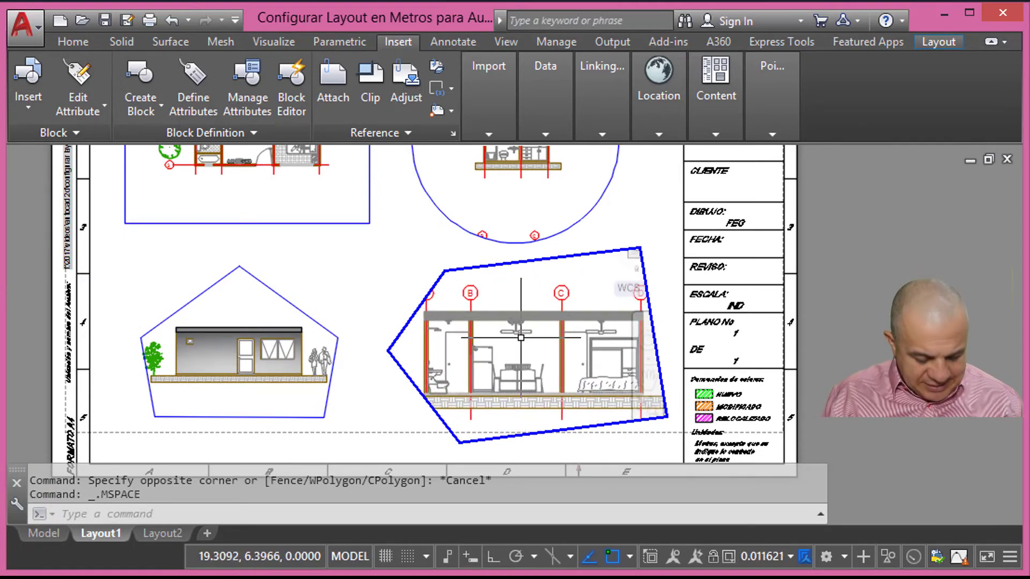
pyautogui.write('z')
pyautogui.write('1/100xp')
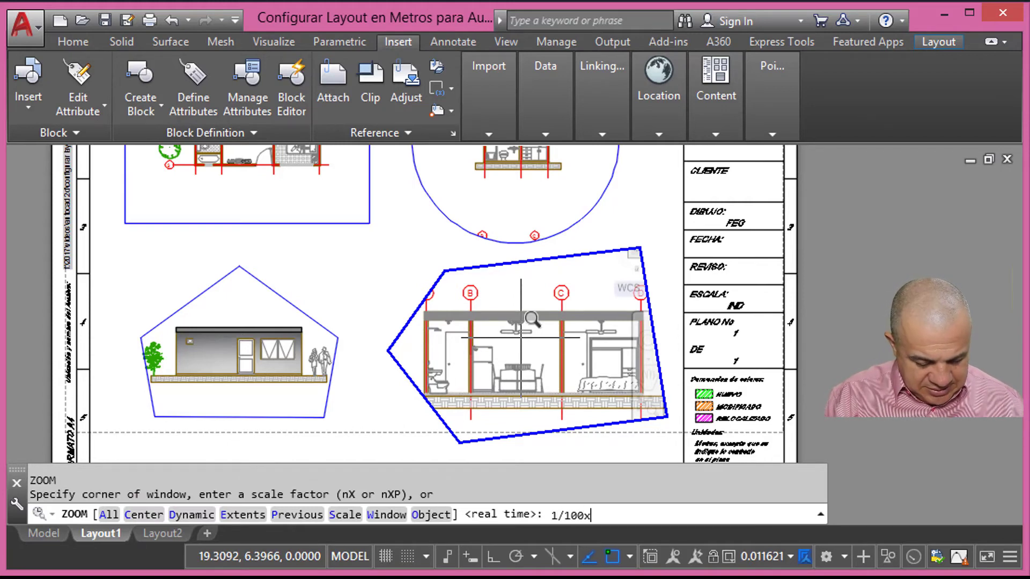
pyautogui.press('Return')
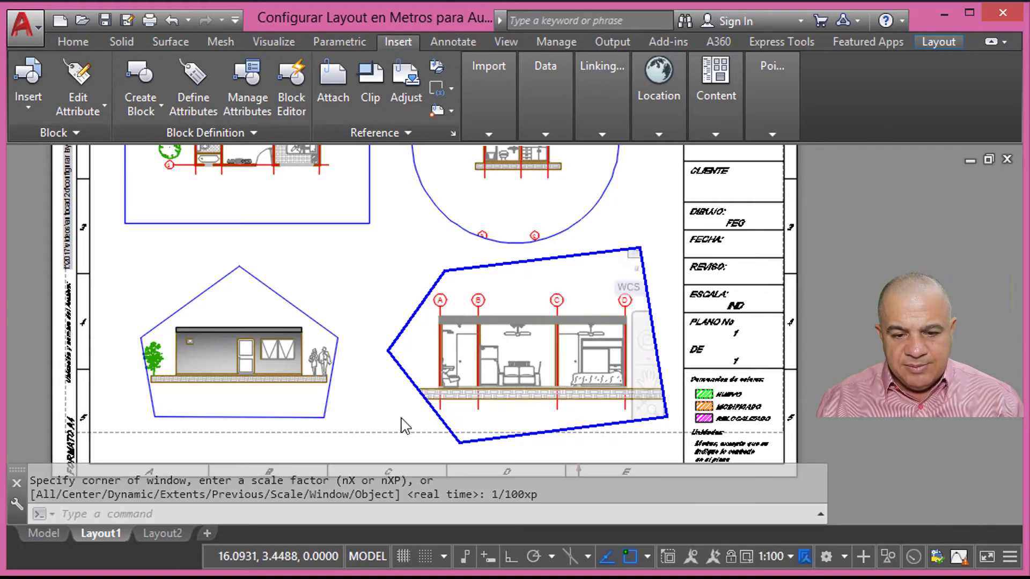
pyautogui.doubleClick(404, 426)
# Step: Reshape the right-hand viewport by moving its bottom and top-right corner grips
pyautogui.scroll(2, 421, 429)
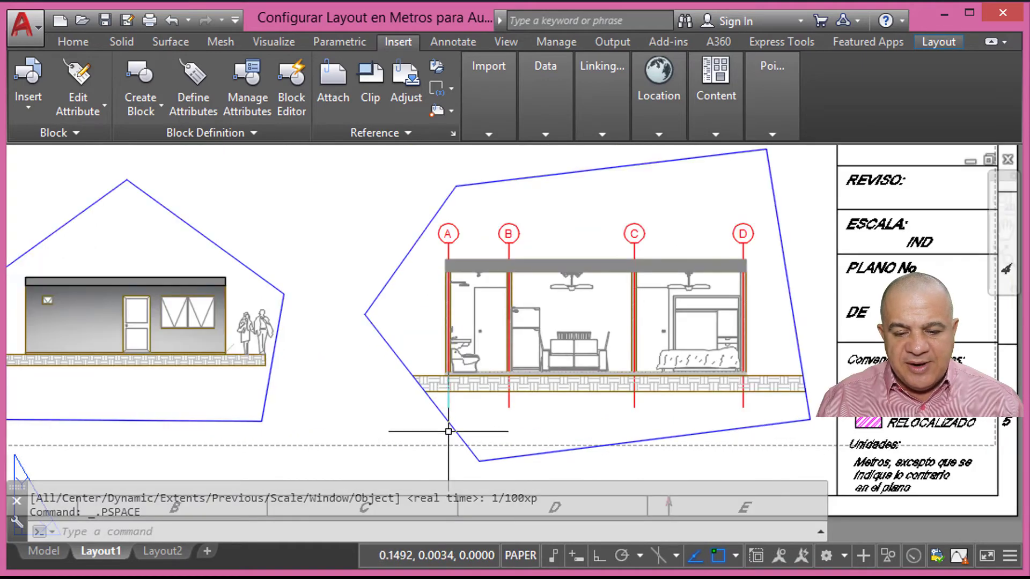
pyautogui.click(450, 427)
pyautogui.click(479, 453)
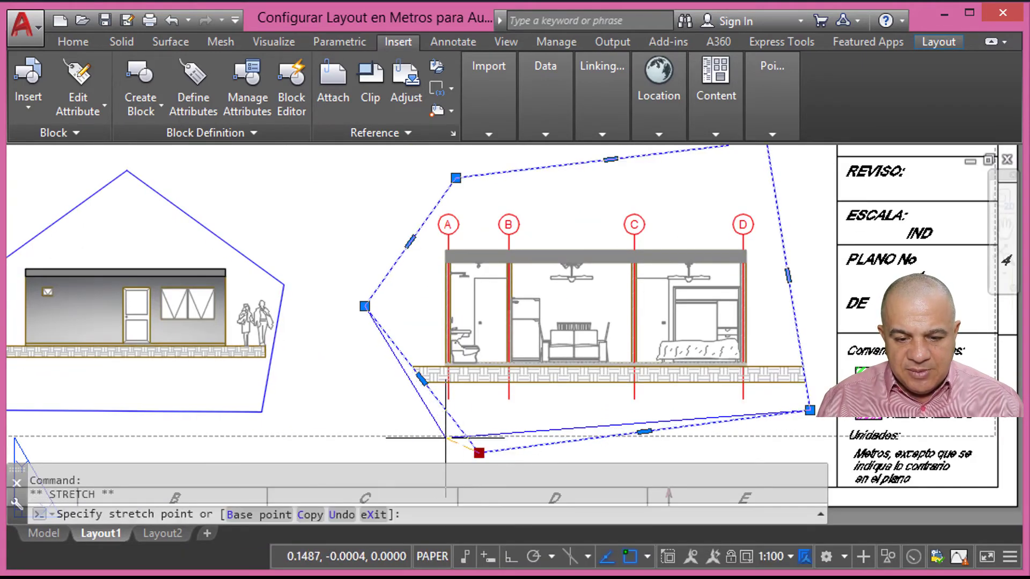
pyautogui.click(402, 430)
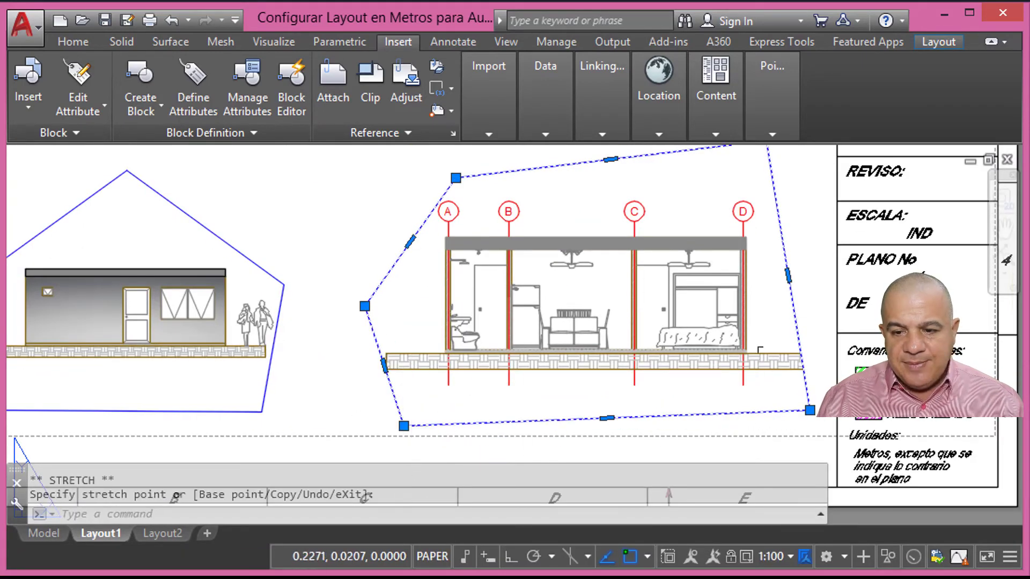
pyautogui.moveTo(740, 248); pyautogui.dragTo(710, 328, button='middle')
pyautogui.click(742, 200)
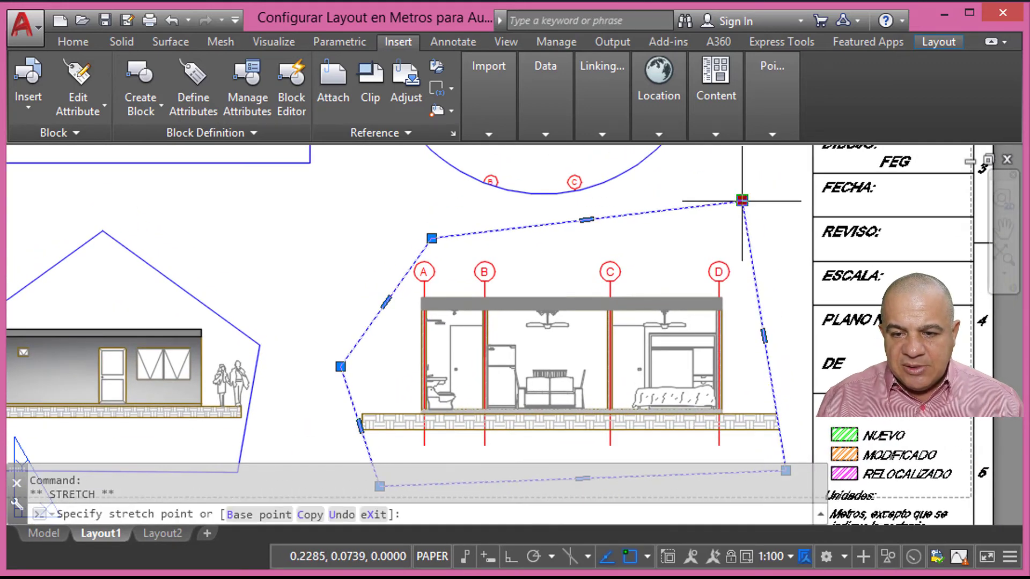
pyautogui.click(777, 200)
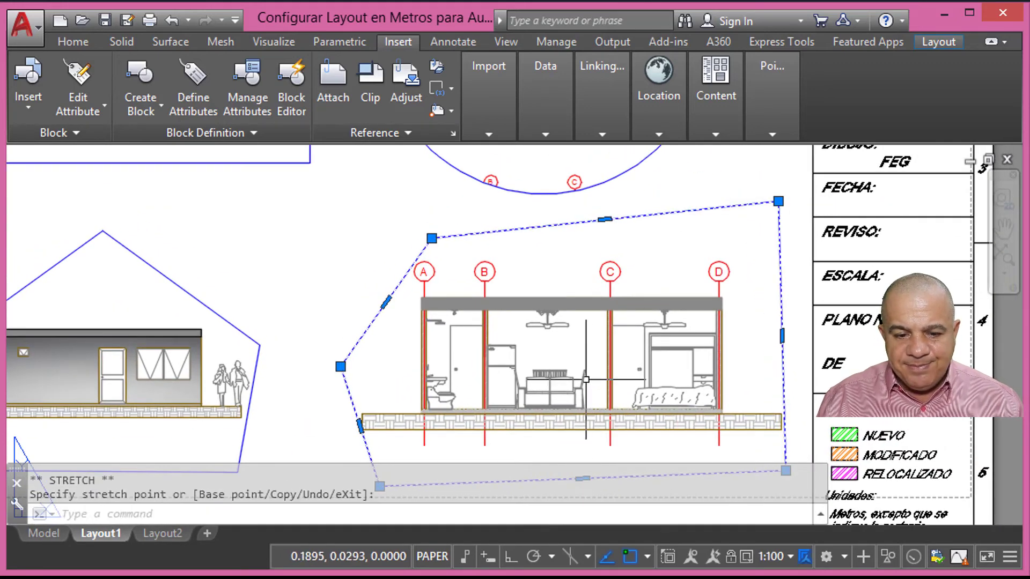
# Step: Reapply the 1/100xp scale inside the reshaped viewport and return to paper space
pyautogui.doubleClick(558, 247)
pyautogui.write('z')
pyautogui.press('Return')
pyautogui.write('1/100xp')
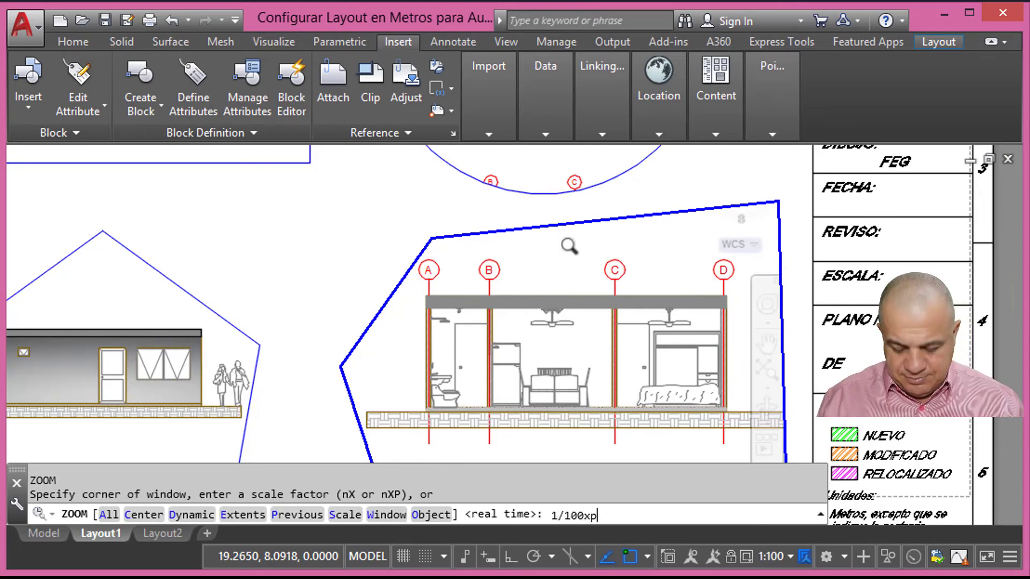
pyautogui.press('Return')
pyautogui.doubleClick(253, 202)
# Step: Shrink the circular viewport to a smaller radius by moving its bottom grip upward
pyautogui.scroll(-3, 414, 237)
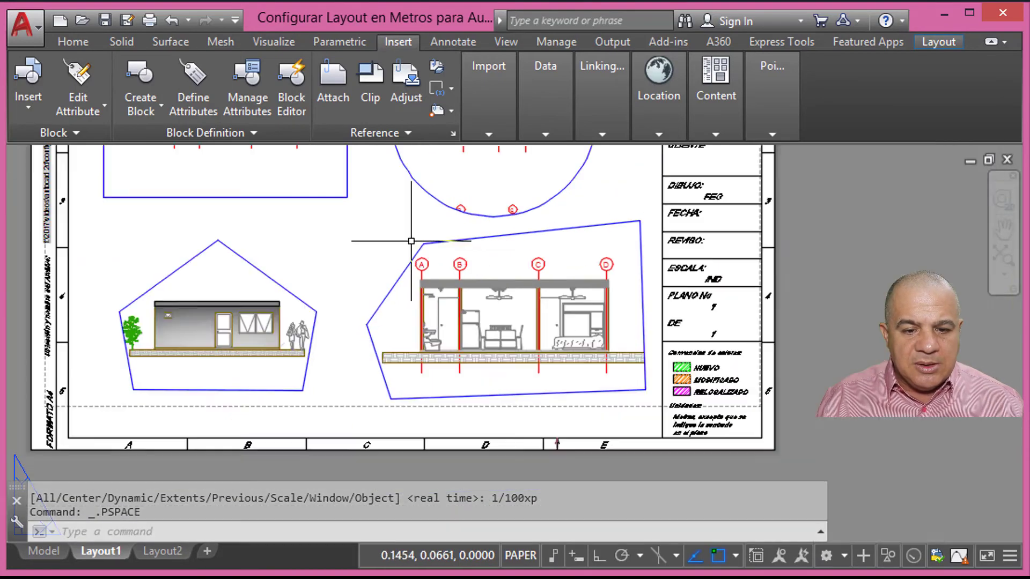
pyautogui.scroll(-2, 503, 374)
pyautogui.moveTo(440, 262); pyautogui.dragTo(509, 331, button='middle')
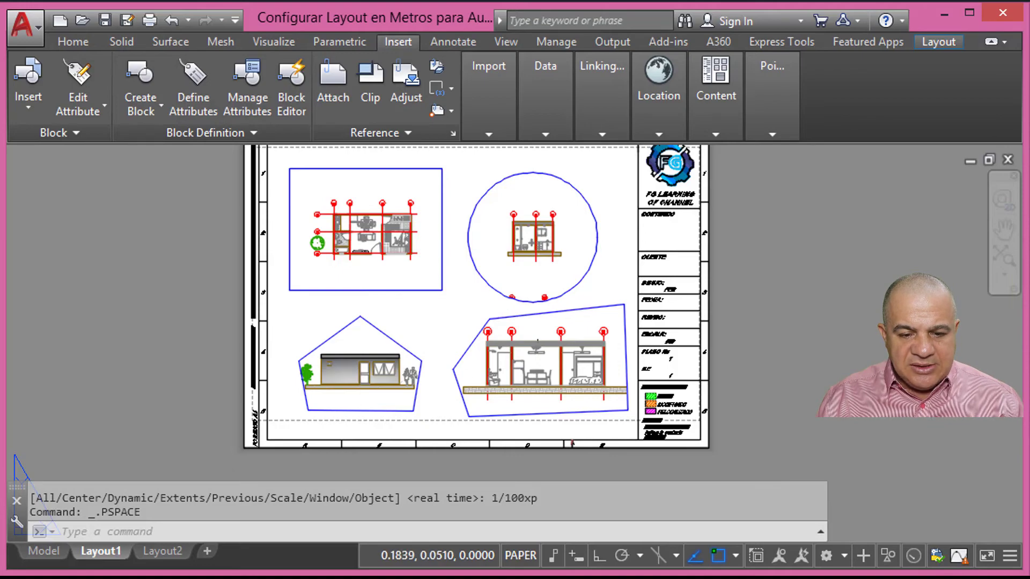
pyautogui.scroll(2, 539, 344)
pyautogui.scroll(3, 515, 346)
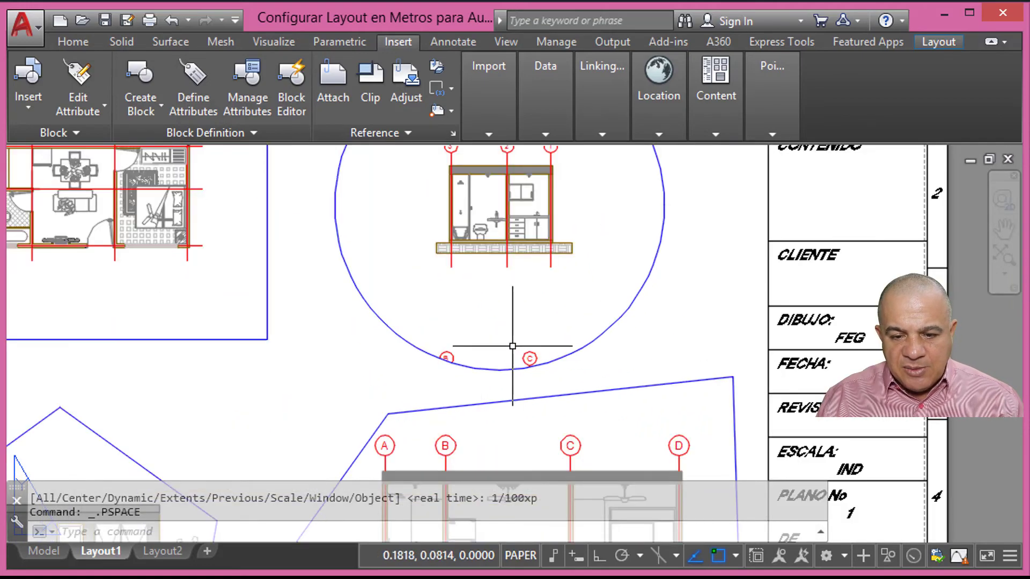
pyautogui.scroll(-2, 517, 342)
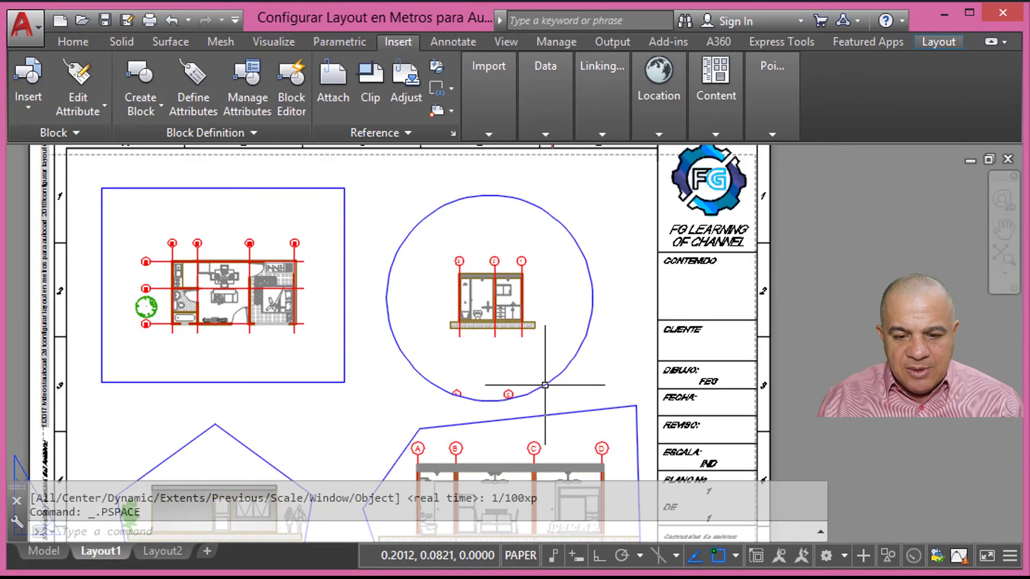
pyautogui.click(539, 384)
pyautogui.click(490, 392)
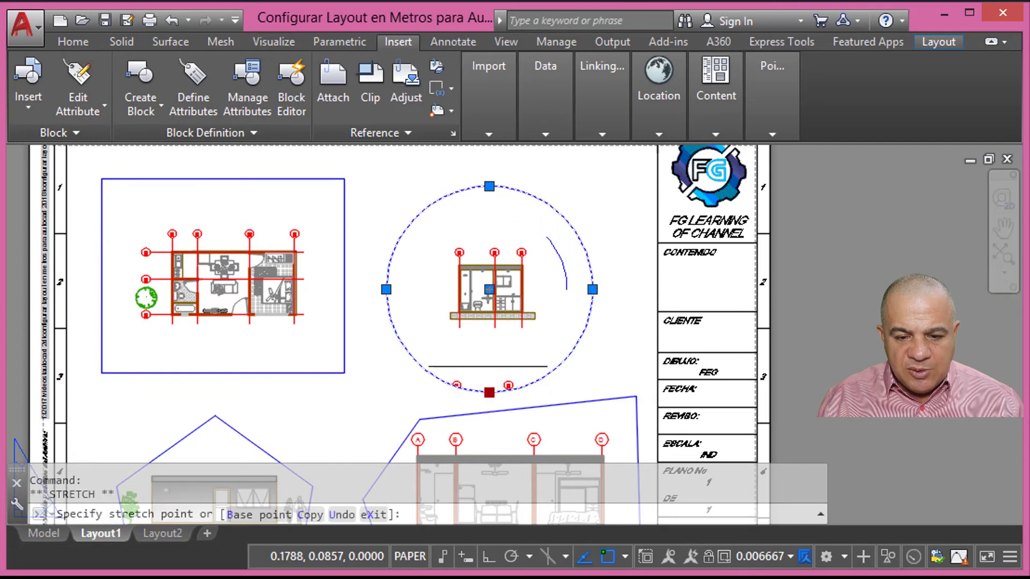
pyautogui.click(490, 351)
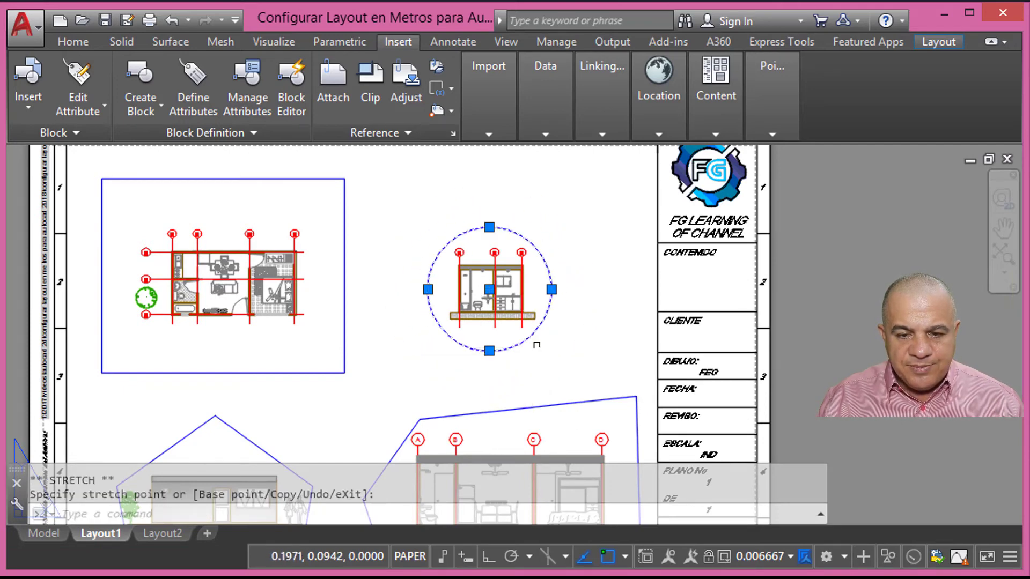
pyautogui.press('Escape')
# Step: Open the Layer Properties Manager with the LA command
pyautogui.scroll(-2, 592, 334)
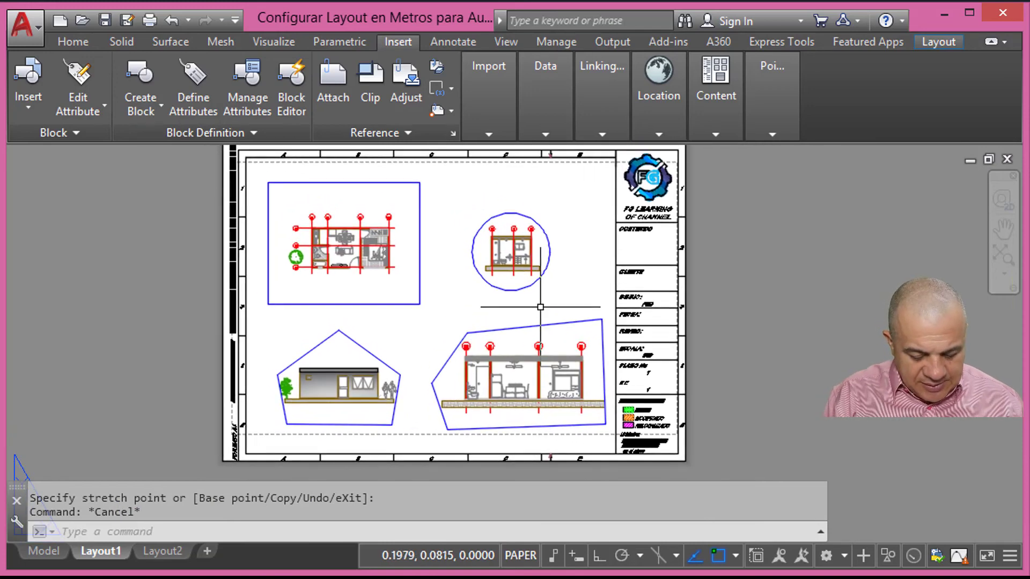
pyautogui.write('LA')
pyautogui.press('Return')
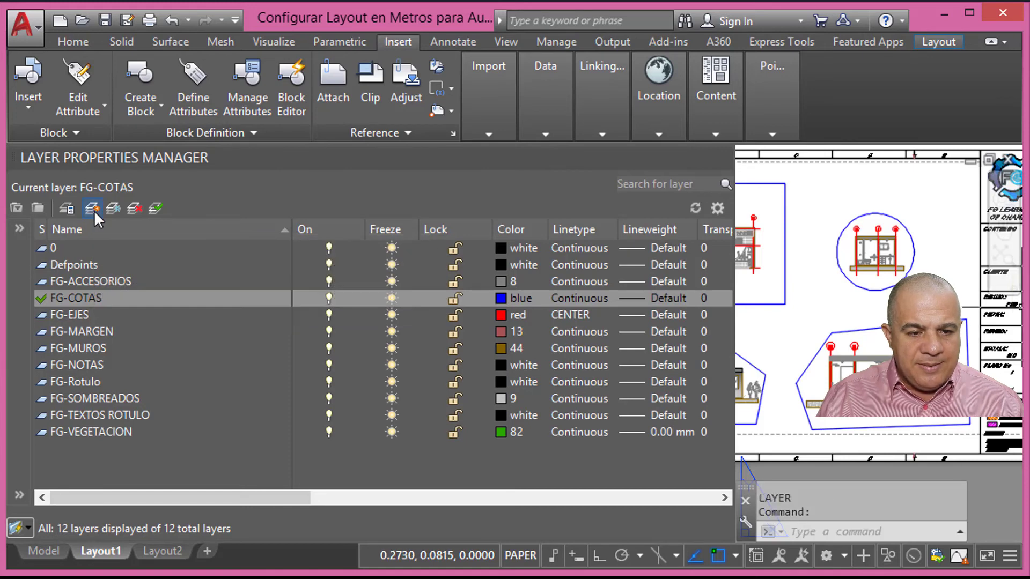
# Step: Create a new layer named FG-ventanas, then close the Layer Properties palette
pyautogui.click(94, 210)
pyautogui.write('FG')
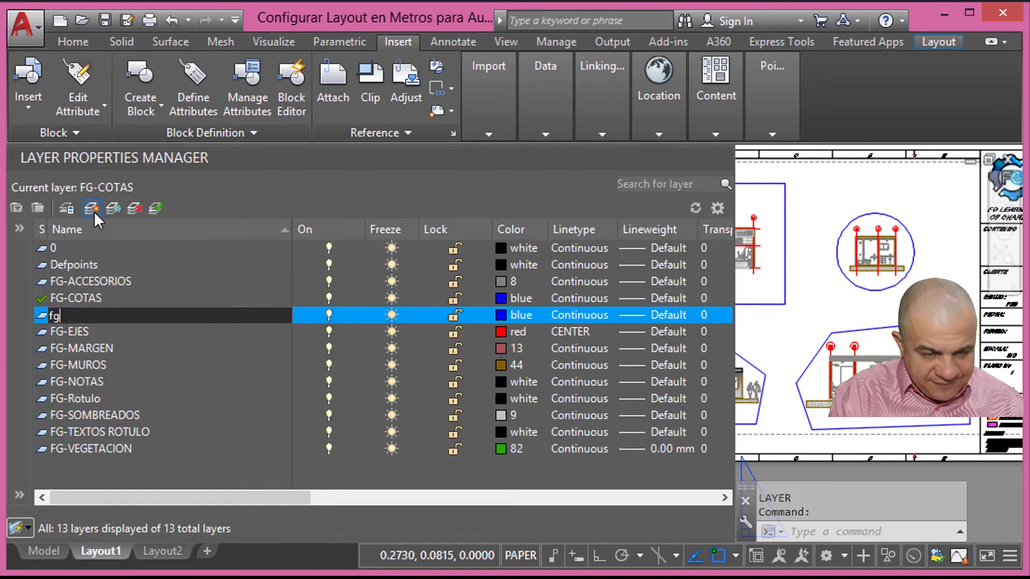
pyautogui.press('BackSpace')
pyautogui.press('BackSpace')
pyautogui.write('fg-')
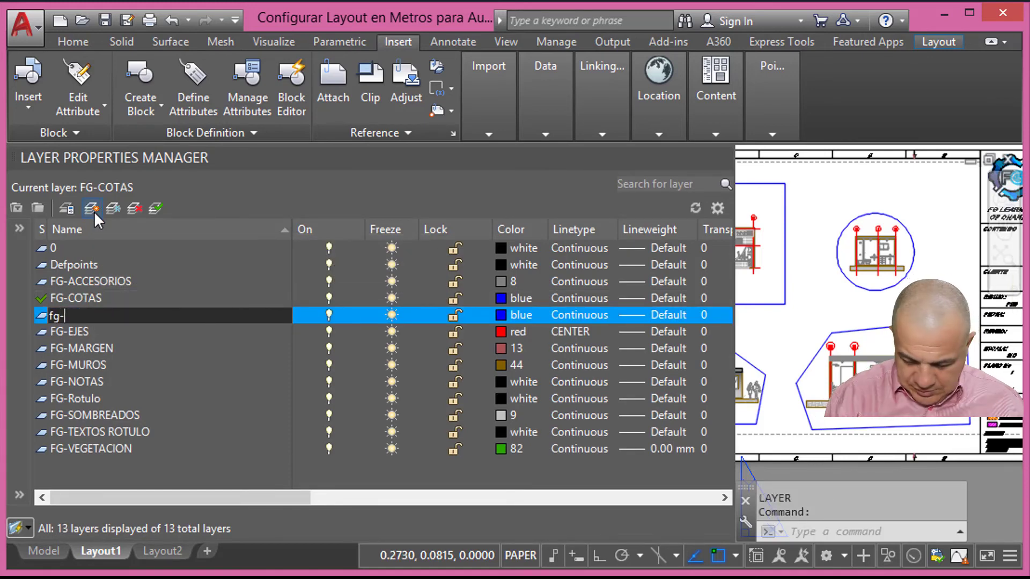
pyautogui.press('BackSpace')
pyautogui.press('BackSpace')
pyautogui.press('BackSpace')
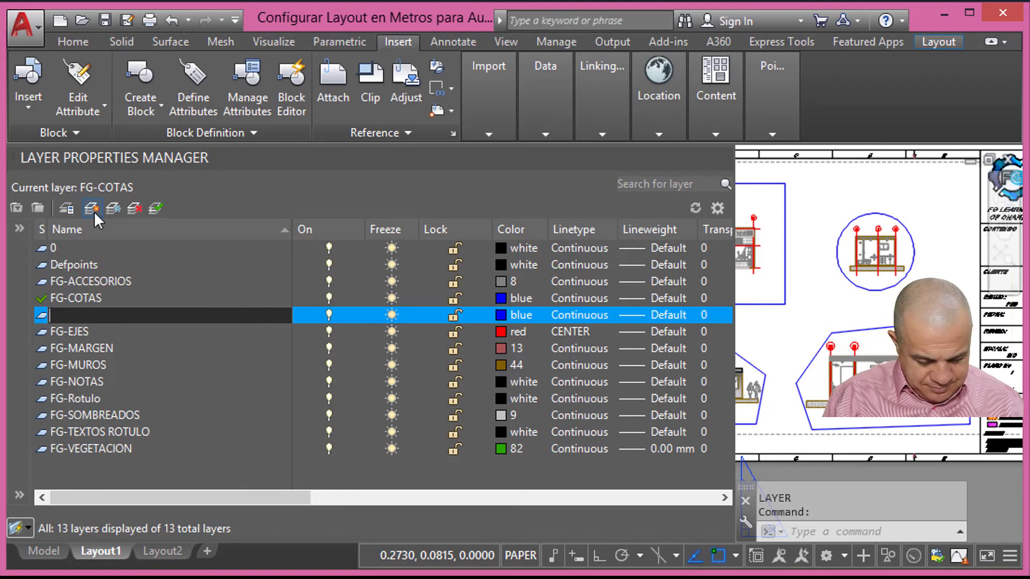
pyautogui.write('FG-')
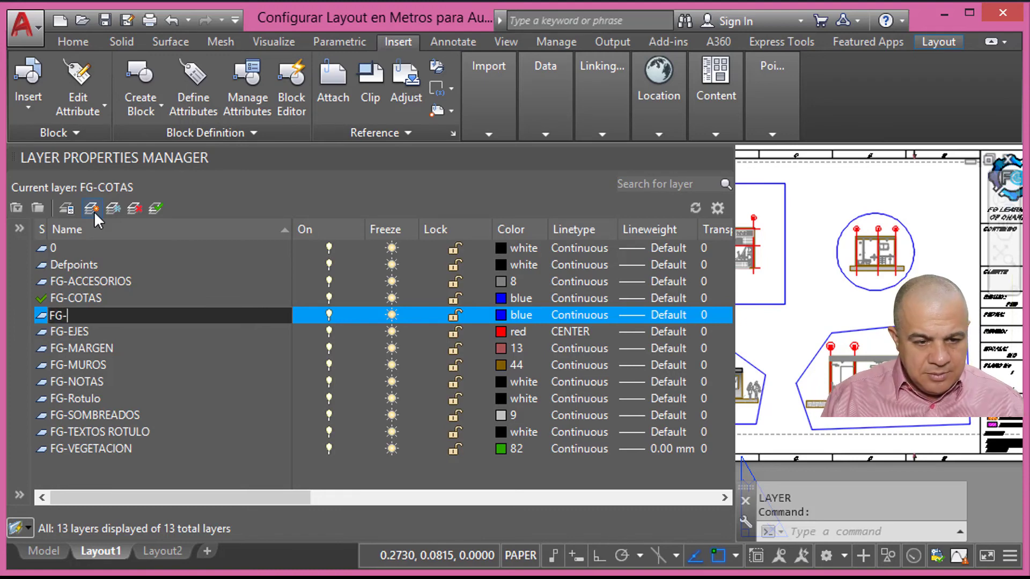
pyautogui.write('ventana')
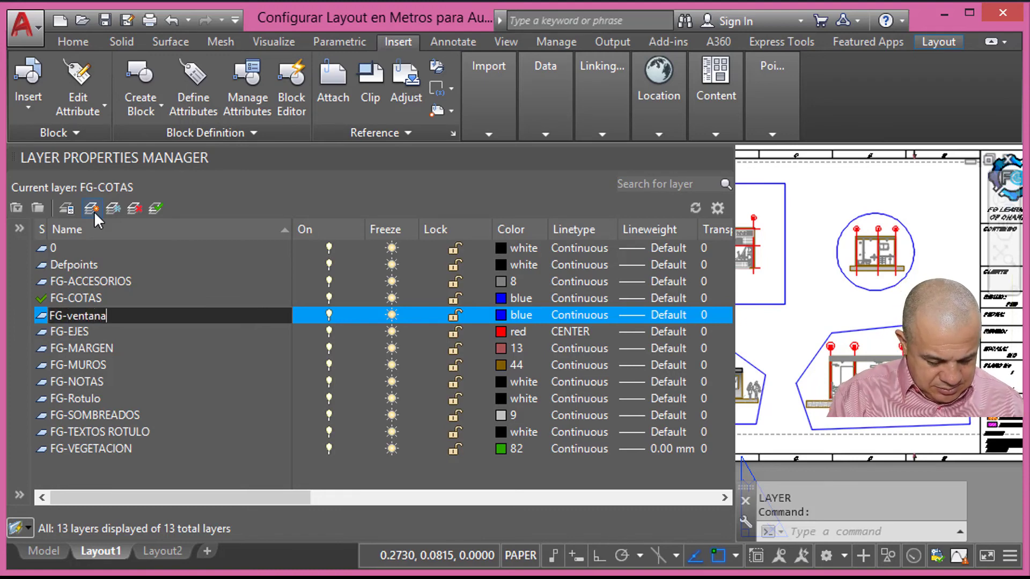
pyautogui.write('s')
pyautogui.press('Return')
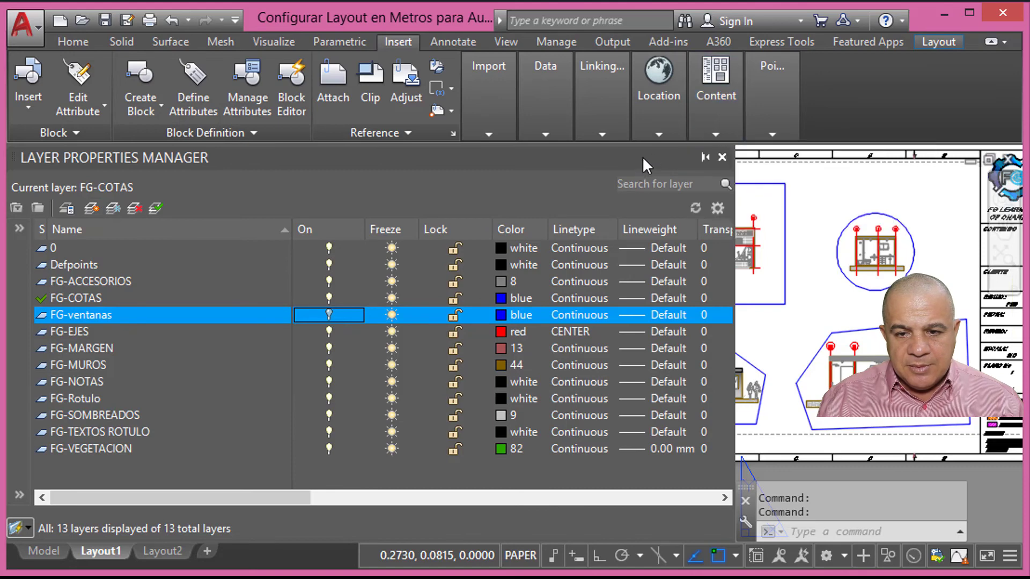
pyautogui.click(722, 157)
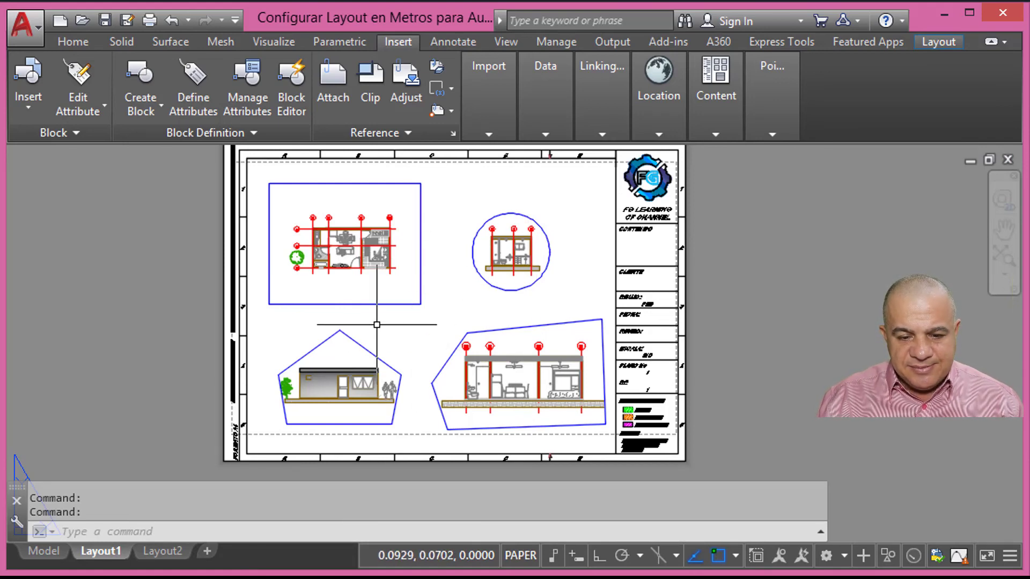
# Step: Turn display locking ON for all viewports using MV's Lock option
pyautogui.write('MV')
pyautogui.press('Return')
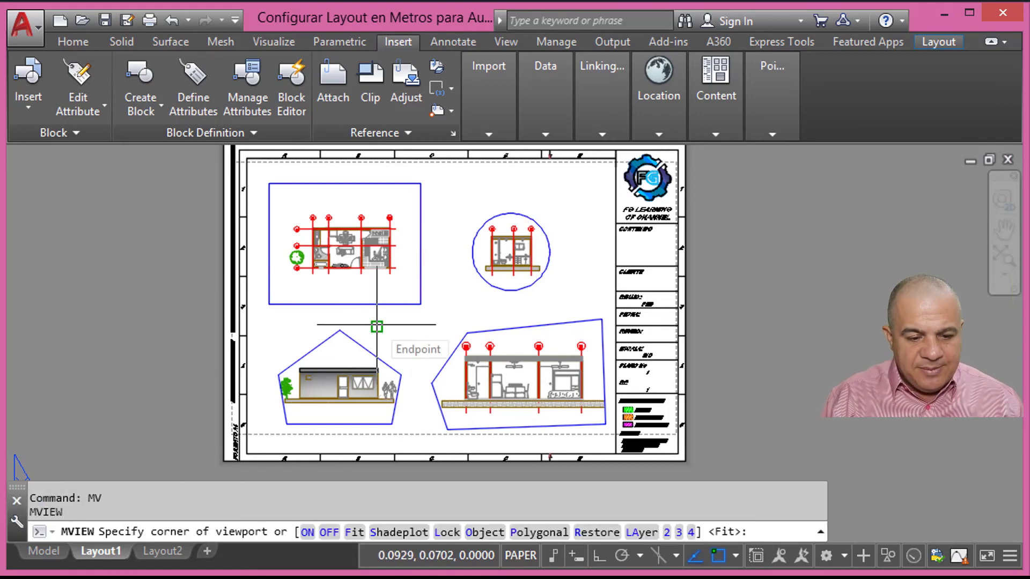
pyautogui.write('l')
pyautogui.press('Return')
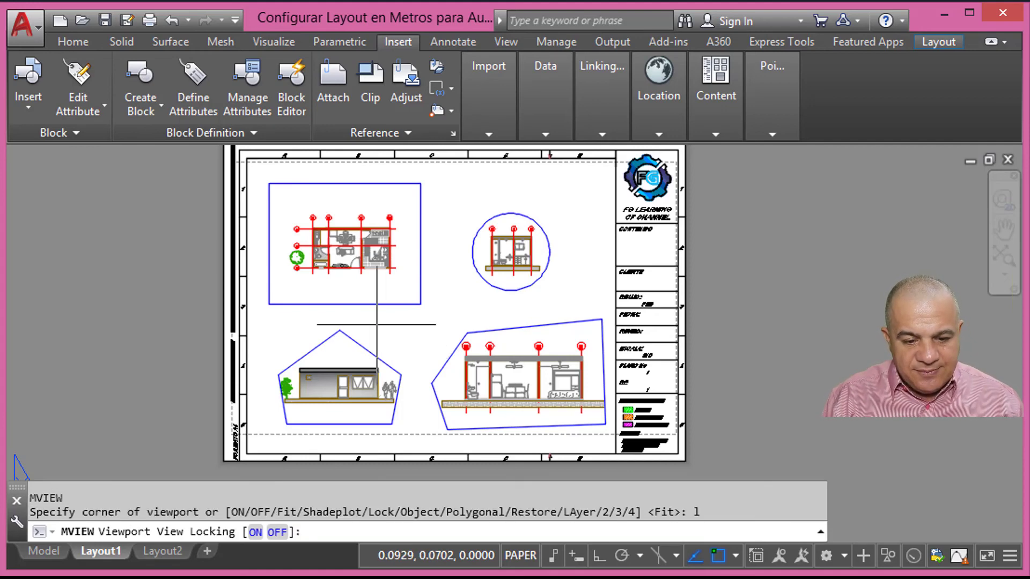
pyautogui.write('on')
pyautogui.press('Return')
pyautogui.write('all')
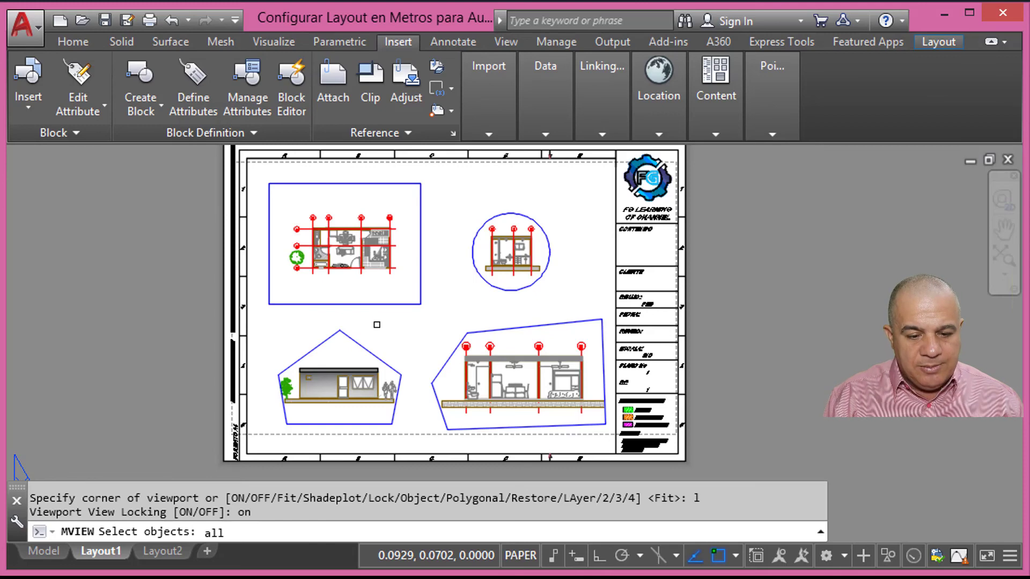
pyautogui.press('Return')
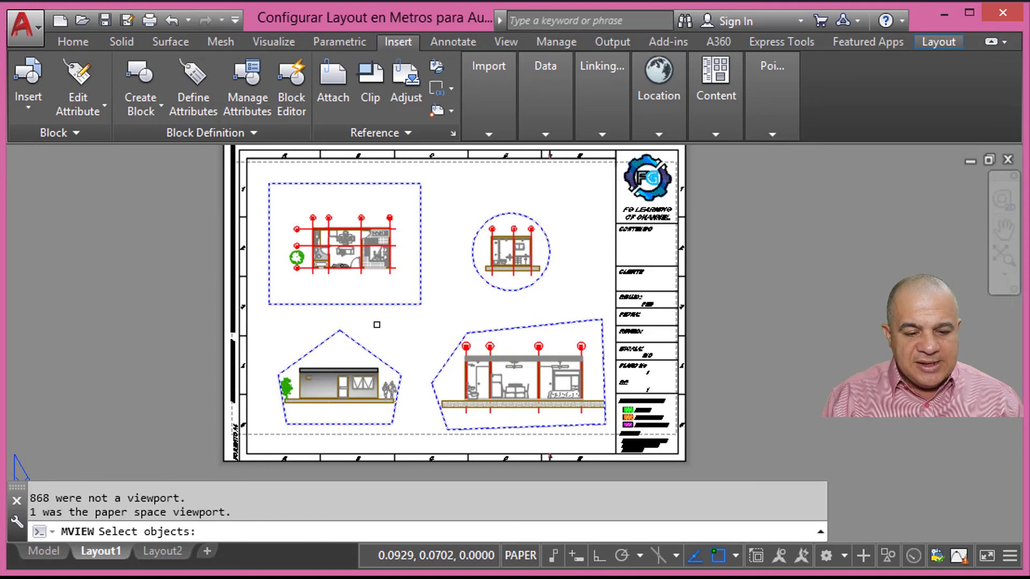
pyautogui.press('Return')
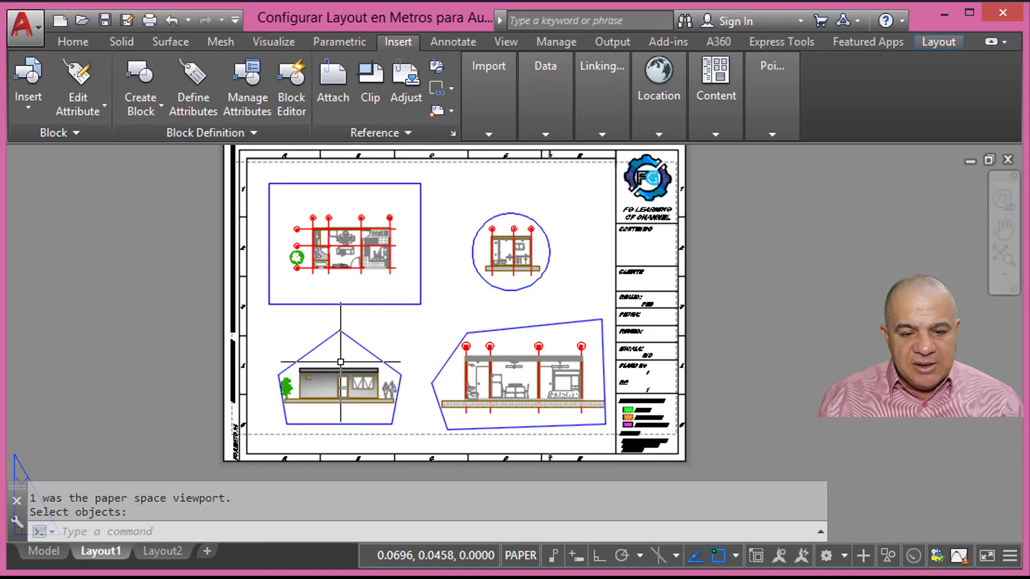
# Step: Scroll-zoom inside the pentagon and rectangular viewports to confirm their scales stay locked
pyautogui.doubleClick(341, 362)
pyautogui.scroll(5, 333, 365)
pyautogui.scroll(-4, 333, 365)
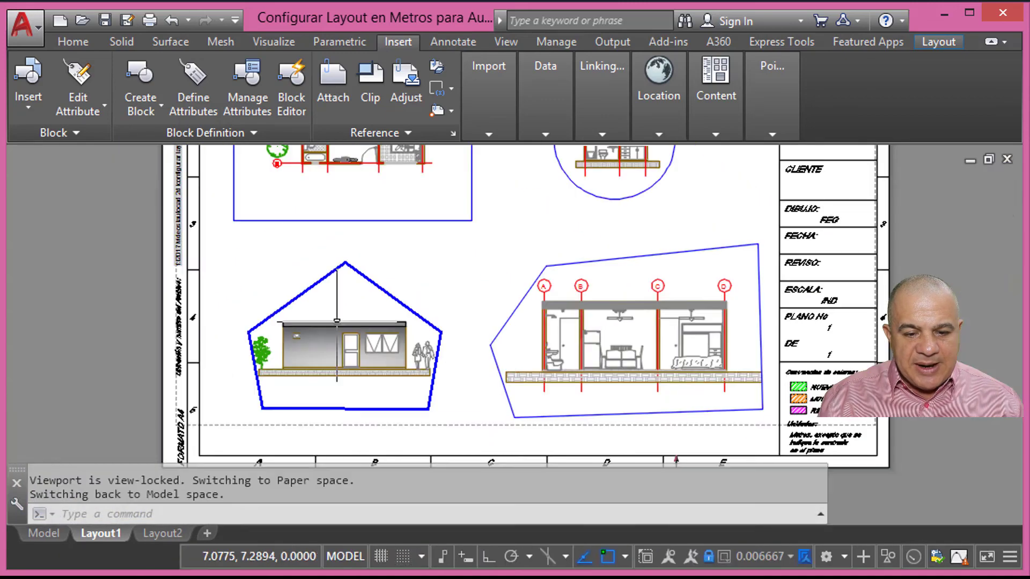
pyautogui.scroll(1, 333, 364)
pyautogui.scroll(3, 357, 365)
pyautogui.scroll(-3, 357, 364)
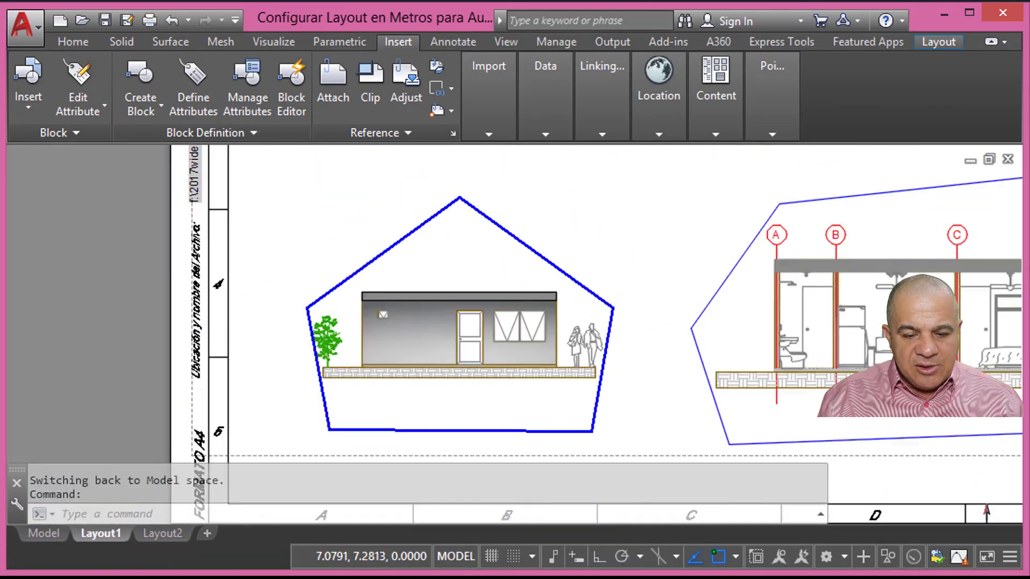
pyautogui.scroll(-2, 355, 366)
pyautogui.scroll(2, 354, 367)
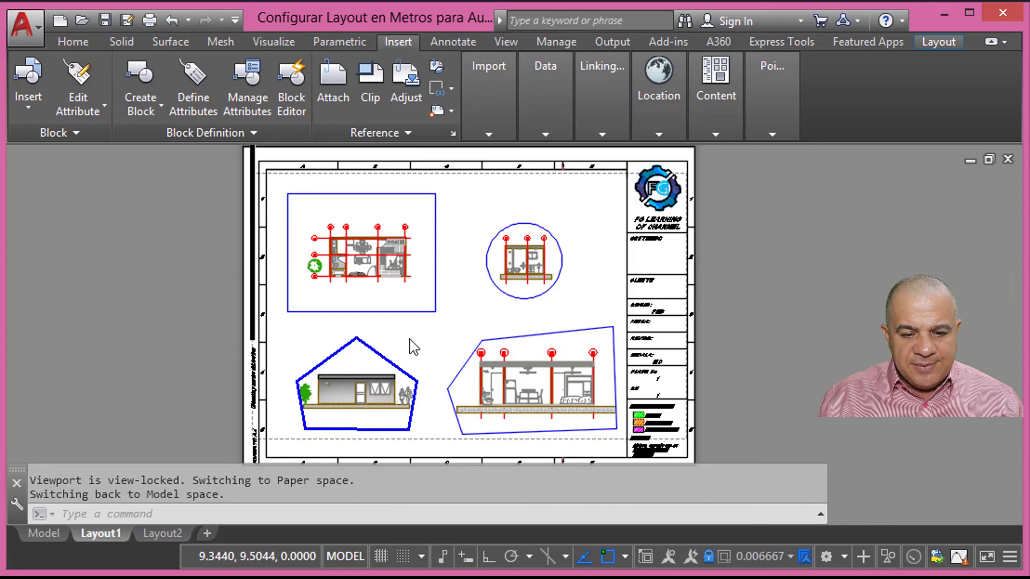
pyautogui.doubleClick(399, 287)
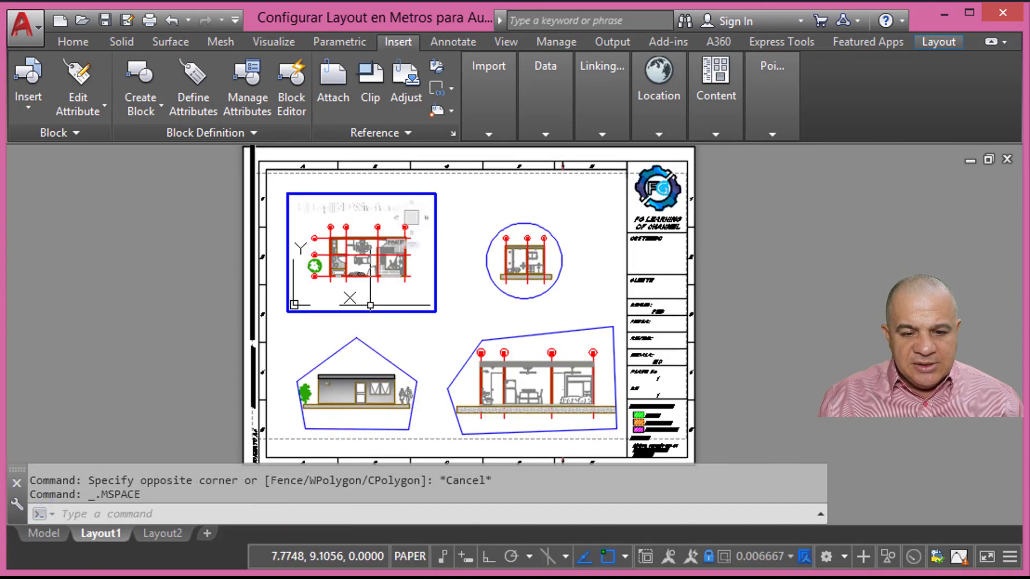
pyautogui.scroll(-1, 453, 321)
pyautogui.scroll(1, 453, 322)
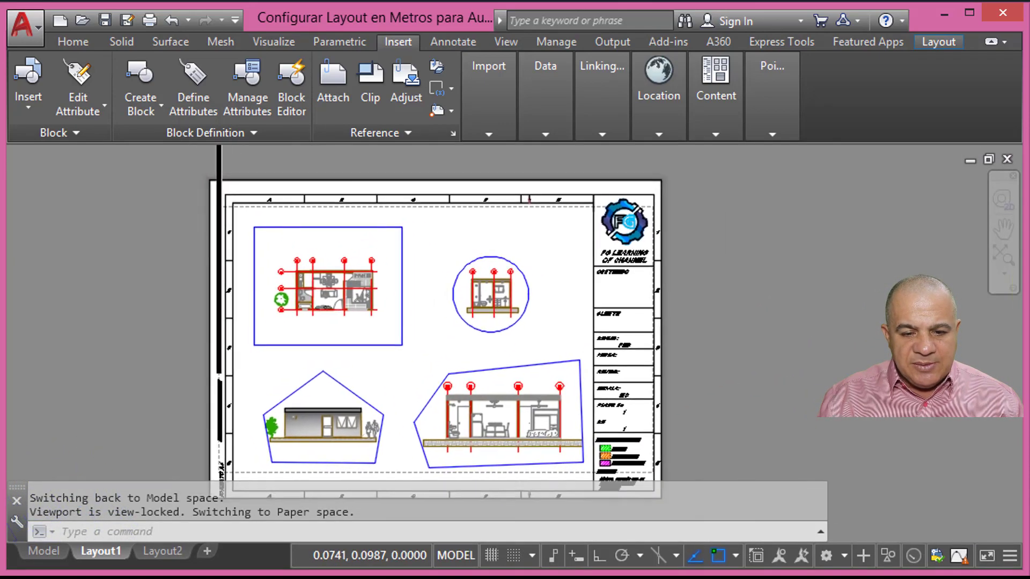
pyautogui.scroll(1, 377, 294)
pyautogui.scroll(-1, 377, 293)
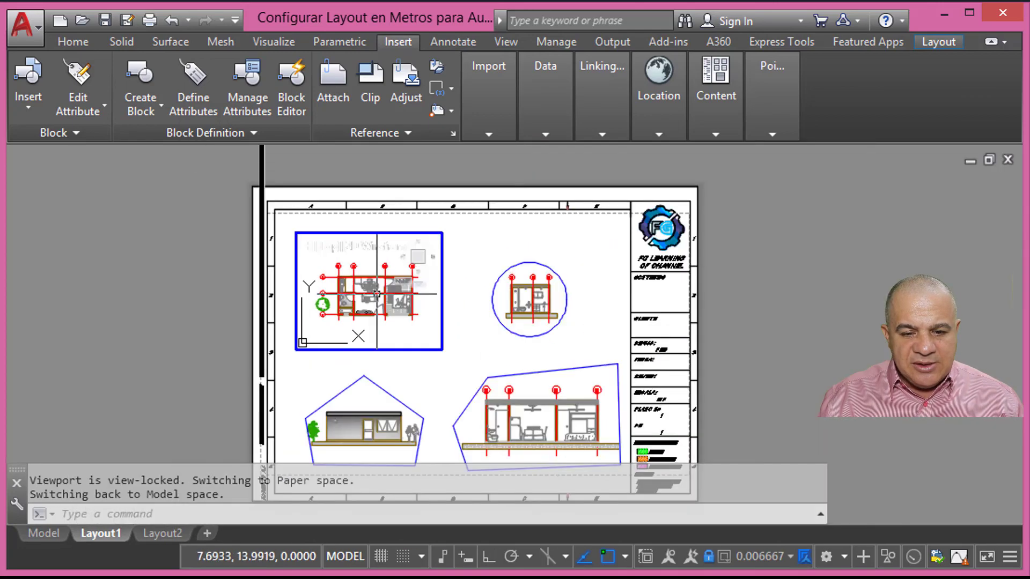